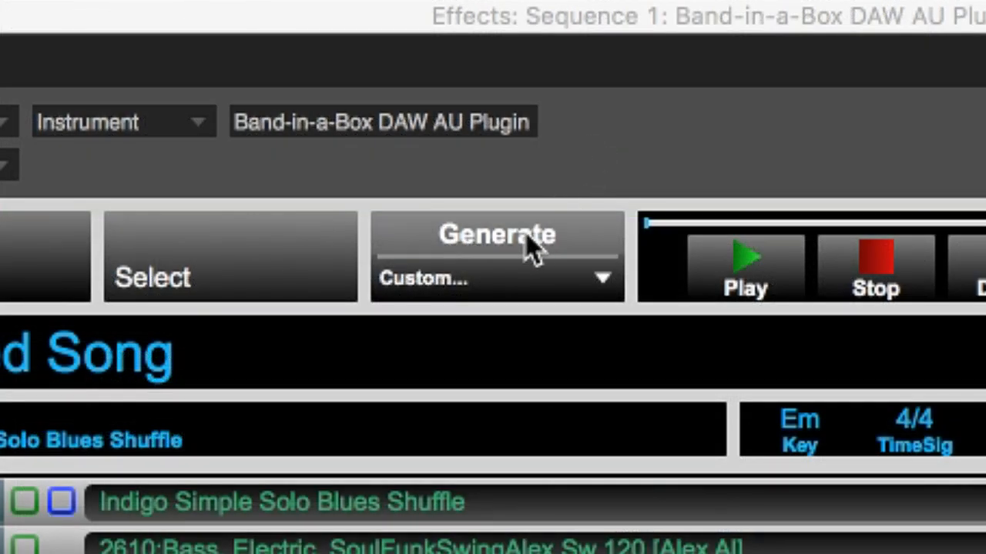
pyautogui.click(530, 245)
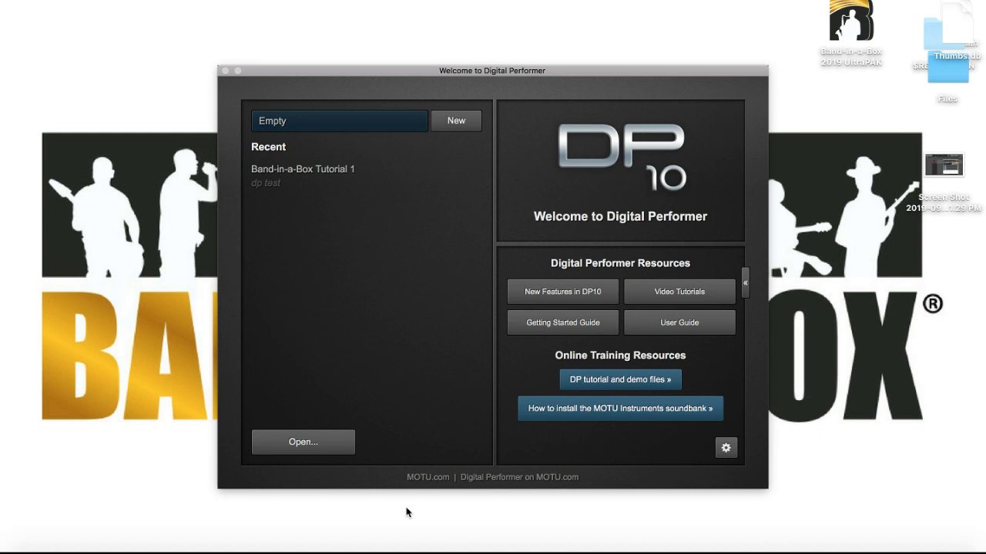
# - Create a new empty project named "Band-in-a-Box tutorial" in the Band-in-a-Box folder
pyautogui.click(364, 126)
pyautogui.click(362, 128)
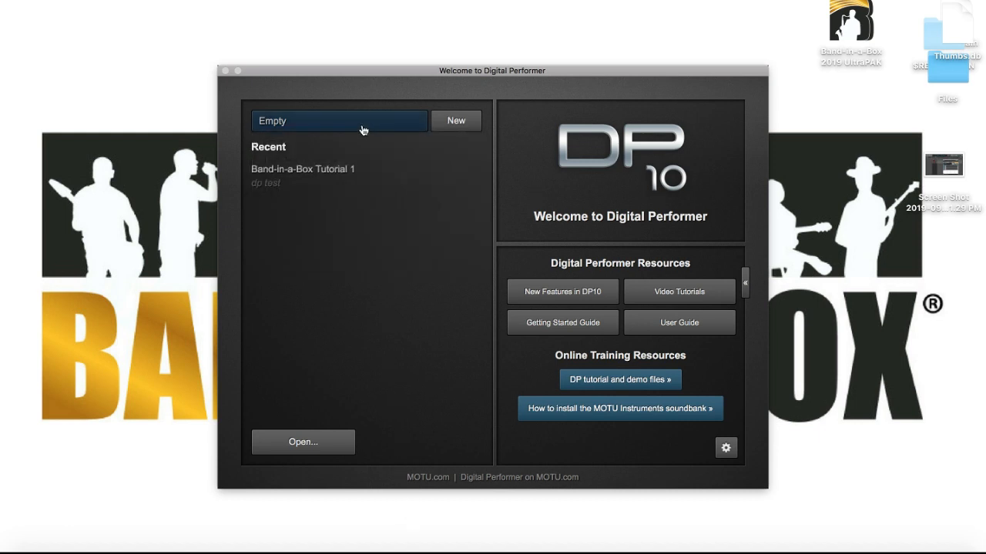
pyautogui.click(456, 123)
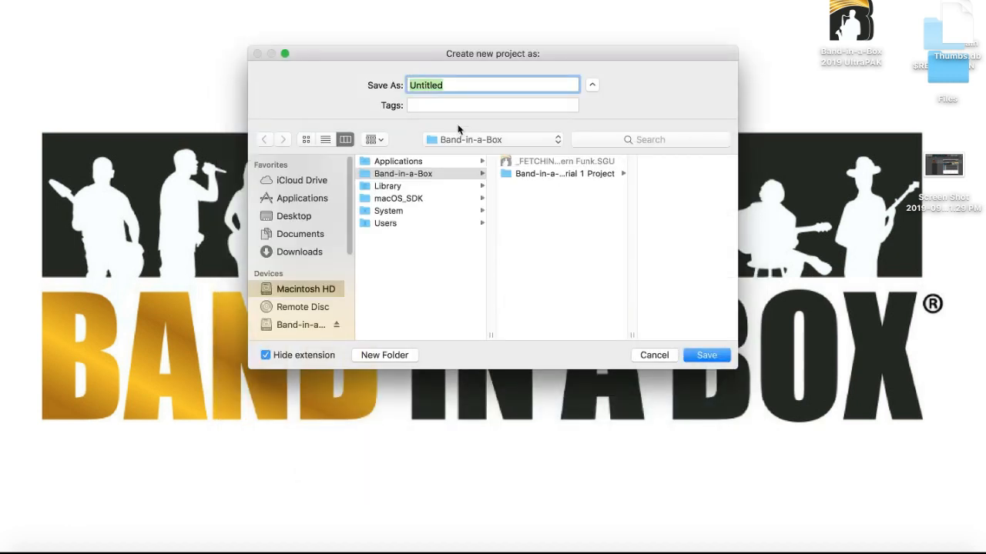
pyautogui.write('Band-in-a-Box tutoria')
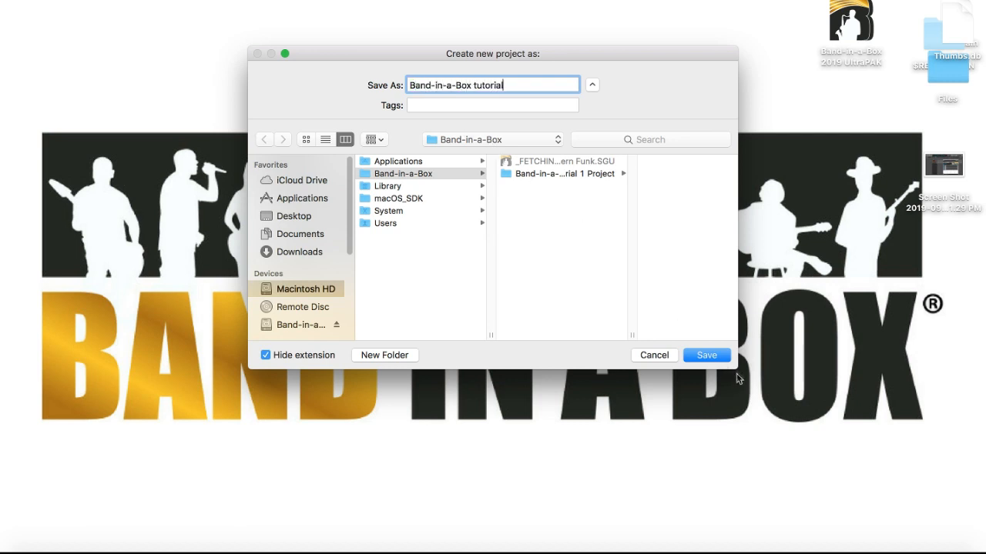
pyautogui.click(713, 356)
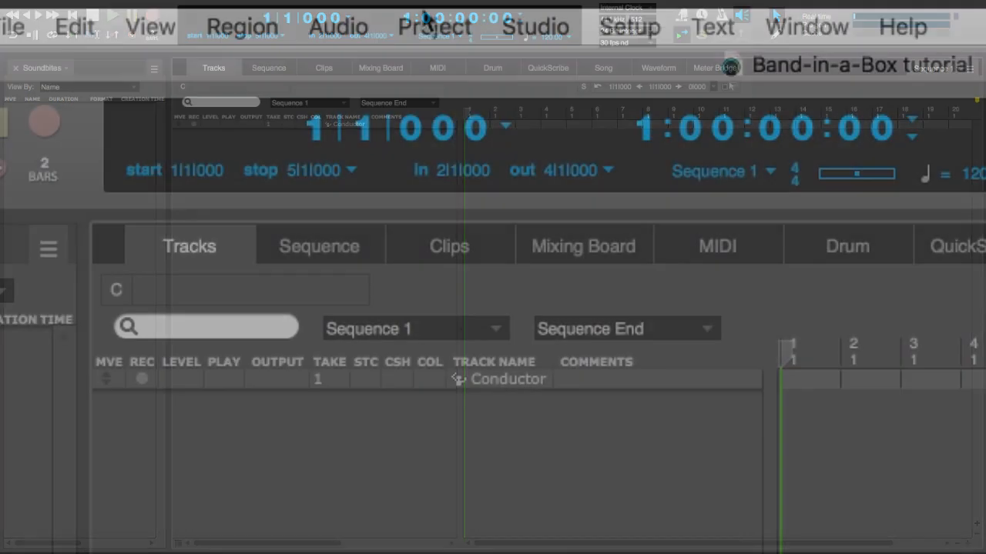
# - Add an instrument track with the Band-in-a-Box DAW AU Plugin, and reposition and enlarge the plugin window
pyautogui.click(425, 15)
pyautogui.moveTo(519, 68)
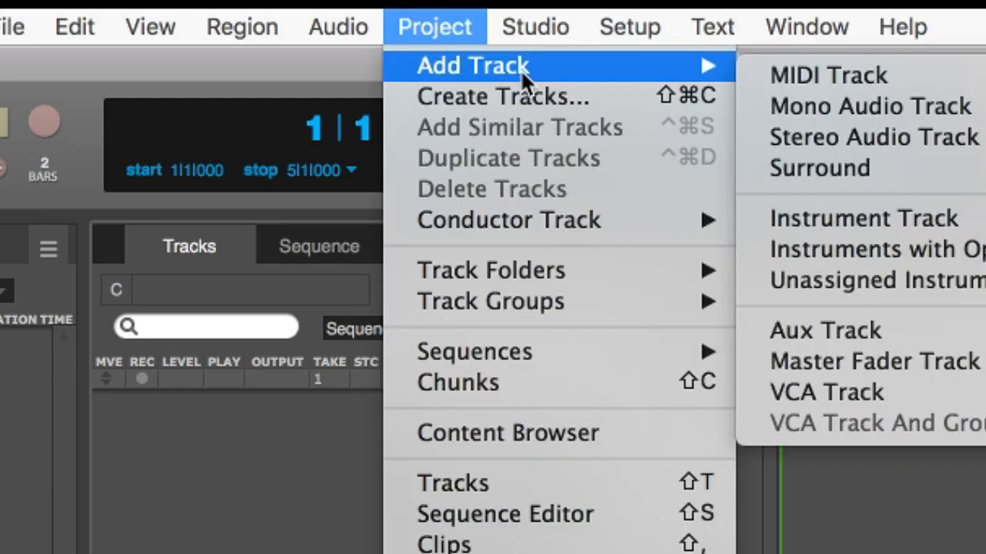
pyautogui.moveTo(974, 223)
pyautogui.moveTo(720, 112)
pyautogui.click(613, 113)
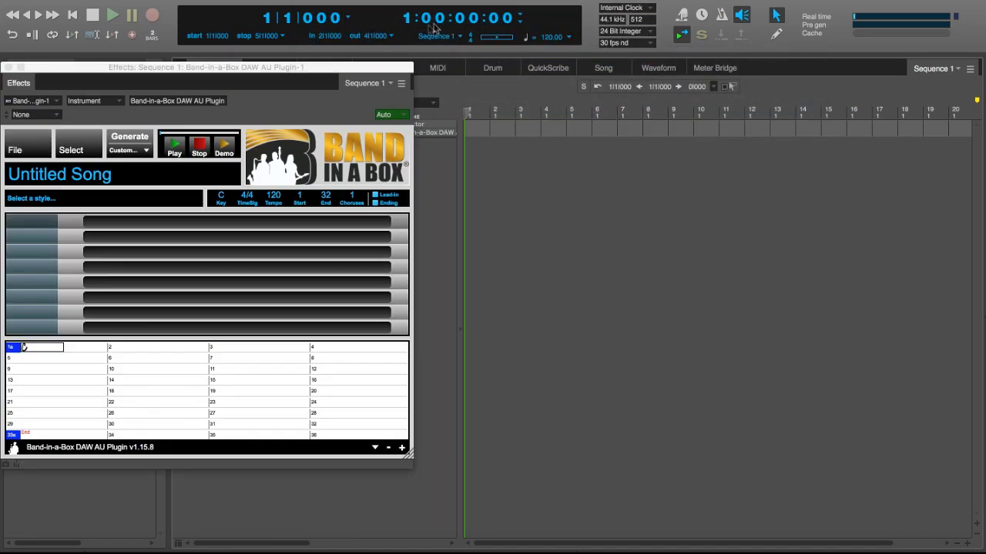
pyautogui.moveTo(323, 73); pyautogui.dragTo(418, 65)
pyautogui.moveTo(506, 446); pyautogui.dragTo(703, 541)
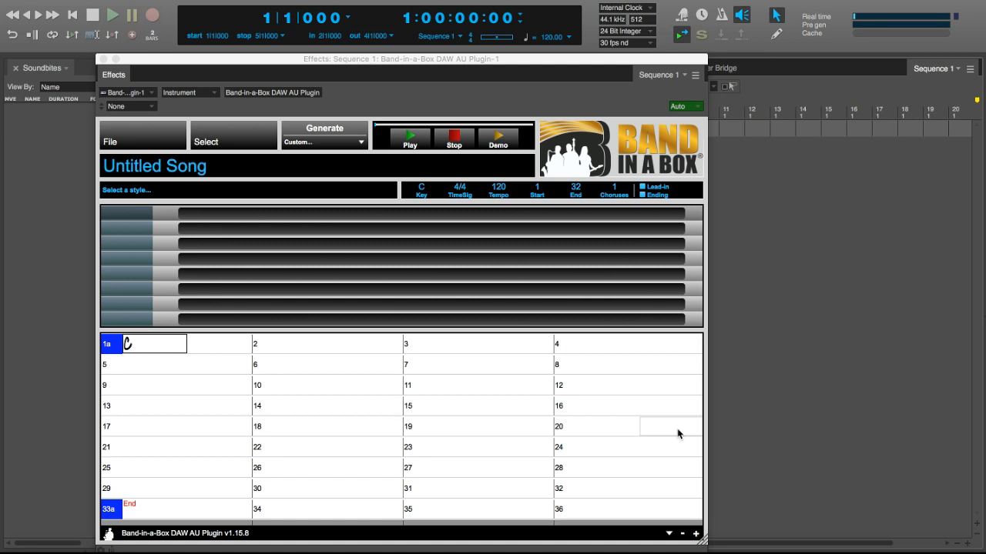
# - Set the song's key signature to E minor in the plugin
pyautogui.click(422, 191)
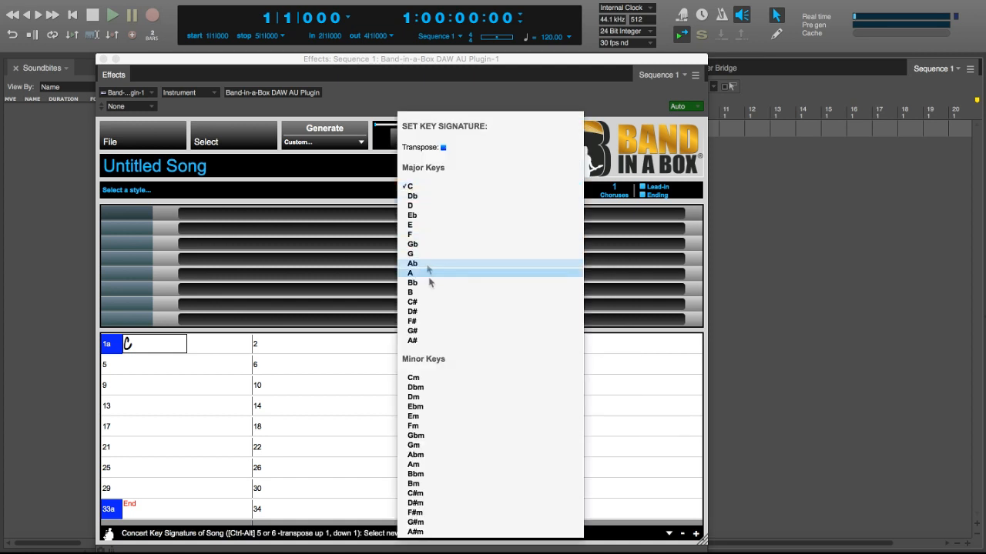
pyautogui.click(452, 418)
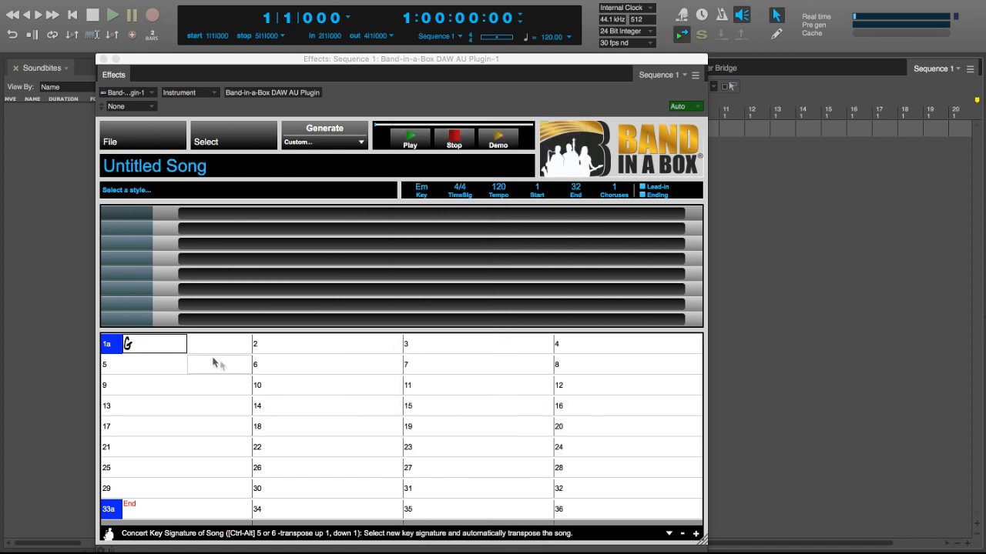
# - Enter the chords Em in bar 1, Am in bar 5 and Em in bar 7 of the chord sheet
pyautogui.press('Right')
pyautogui.press('Right')
pyautogui.press('Right')
pyautogui.press('Right')
pyautogui.press('Right')
pyautogui.press('Right')
pyautogui.press('Right')
pyautogui.press('Right')
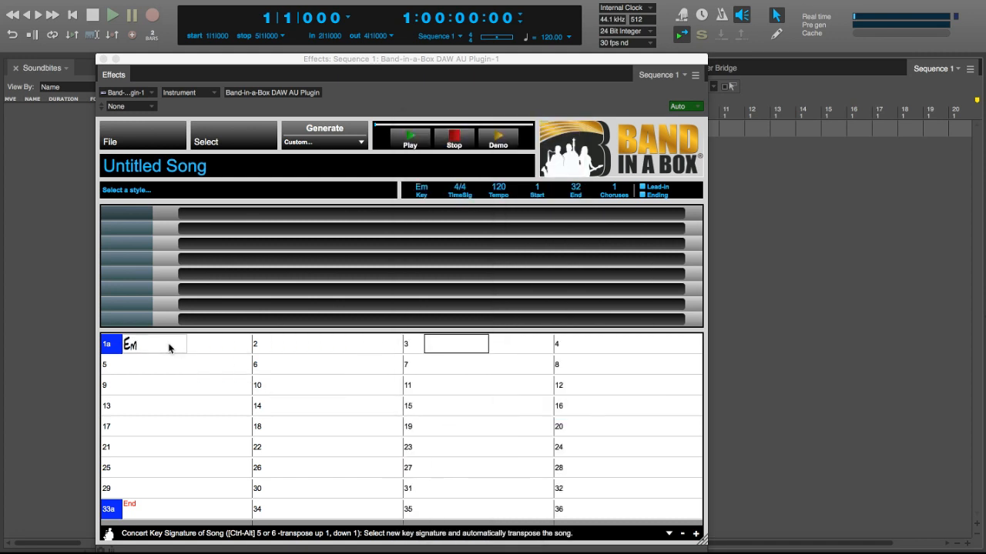
pyautogui.write('Am')
pyautogui.press('Right')
pyautogui.press('Right')
pyautogui.press('Right')
pyautogui.press('Right')
pyautogui.write('Em')
# - Enter the chords Bm in bar 9, Am in bar 10, and Em in bars 11 and 13
pyautogui.press('Right')
pyautogui.press('Right')
pyautogui.press('Right')
pyautogui.press('Right')
pyautogui.write('Bm')
pyautogui.press('Right')
pyautogui.press('Right')
pyautogui.write('Am')
pyautogui.press('Right')
pyautogui.press('Right')
pyautogui.write('Em')
pyautogui.press('Right')
pyautogui.press('Right')
pyautogui.press('Right')
pyautogui.press('Right')
pyautogui.write('Em')
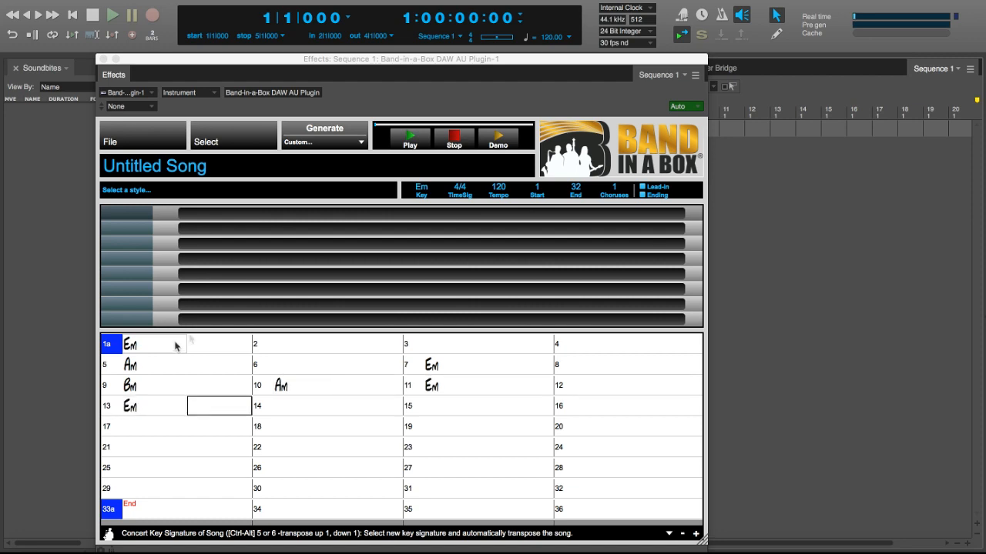
# - Set the end of the chorus to bar 12 and the number of choruses to 3
pyautogui.click(578, 186)
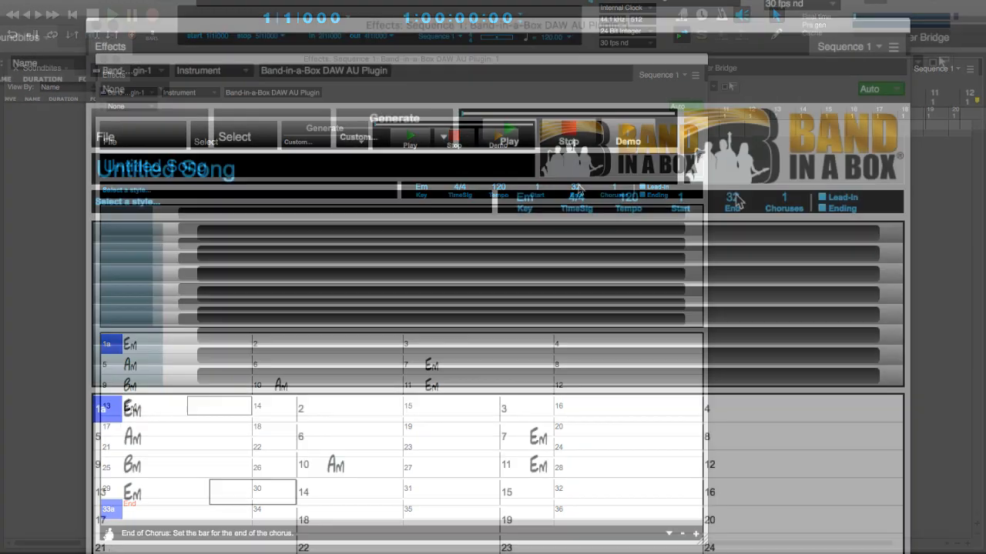
pyautogui.write('12')
pyautogui.press('Return')
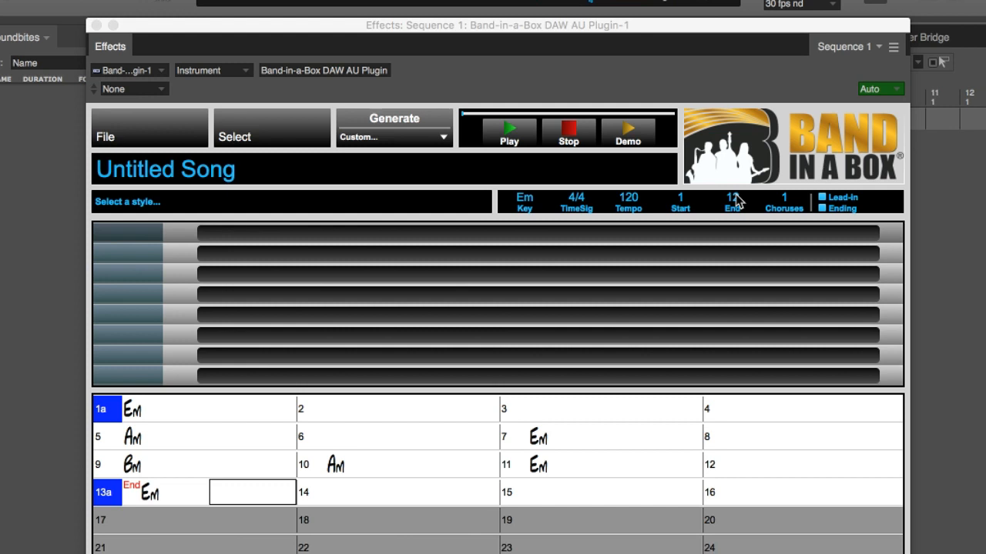
pyautogui.click(786, 199)
pyautogui.write('3')
pyautogui.press('Return')
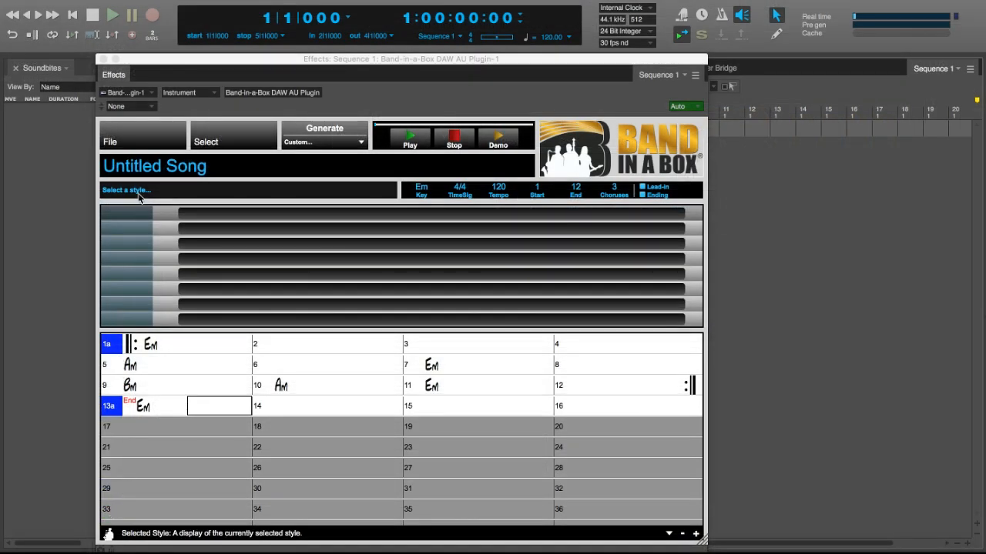
# - Open the style picker and browse through the list of available styles
pyautogui.click(215, 139)
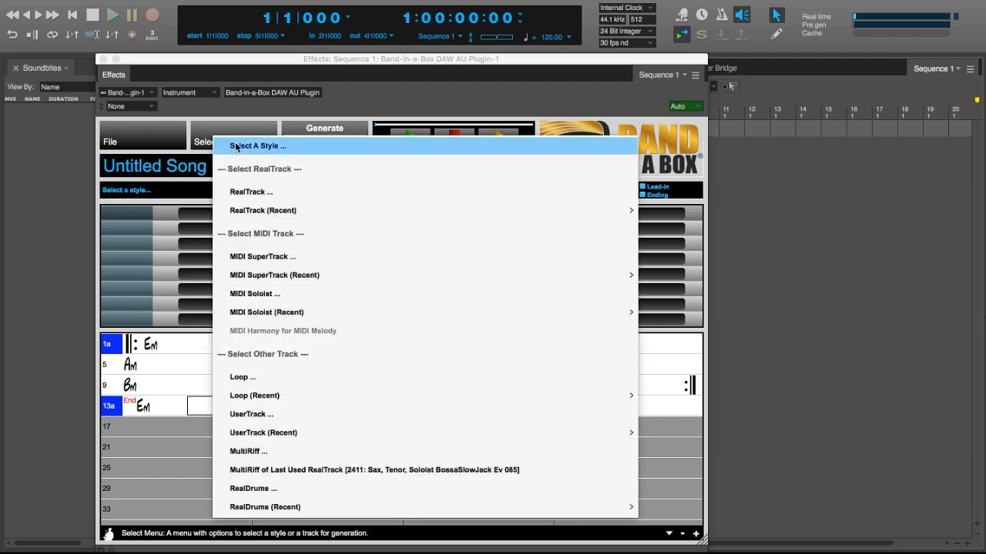
pyautogui.click(236, 146)
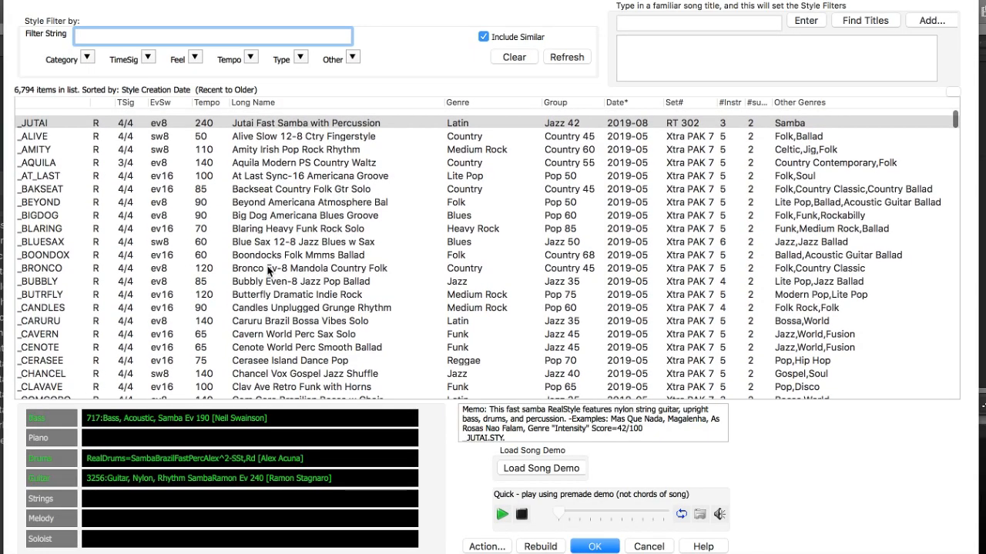
pyautogui.scroll(-15, 269, 271)
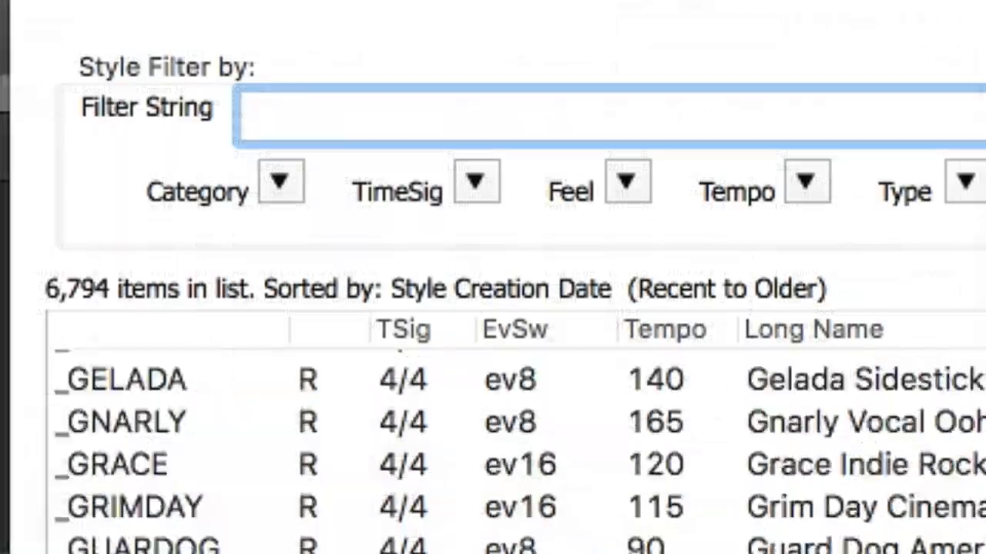
pyautogui.scroll(-4, 516, 452)
pyautogui.scroll(8, 516, 452)
pyautogui.scroll(10, 493, 454)
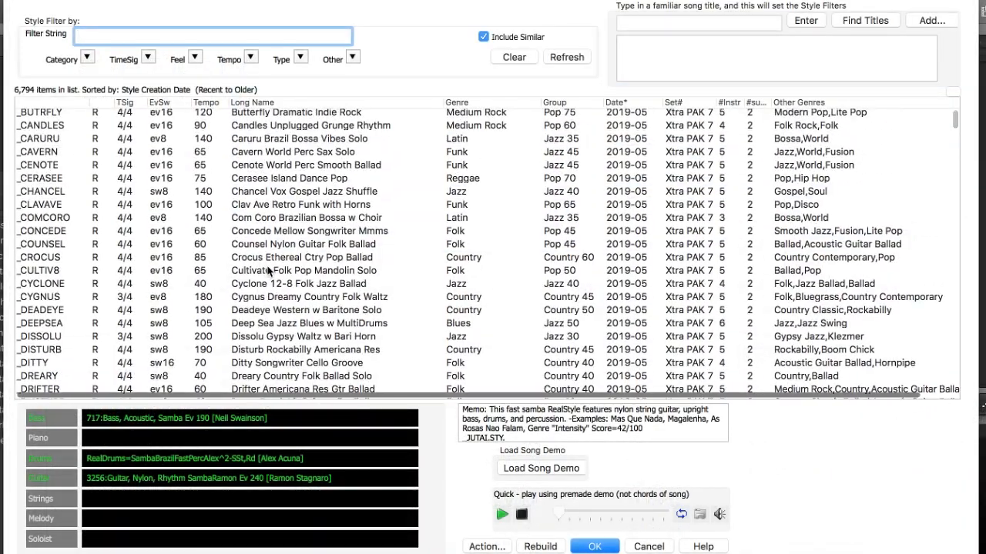
pyautogui.scroll(5, 268, 271)
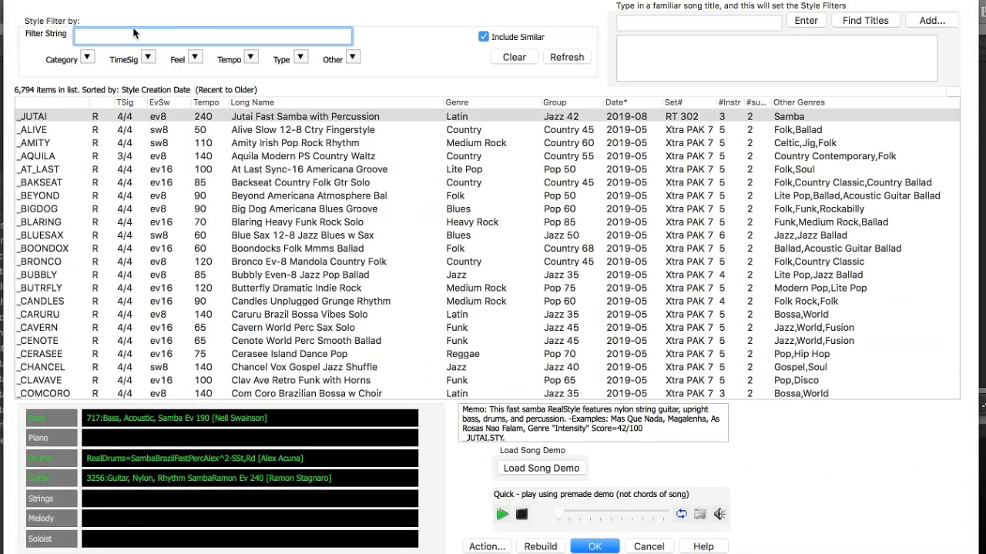
# - Filter the styles by "rock" and sort them by group in descending order
pyautogui.write('rock')
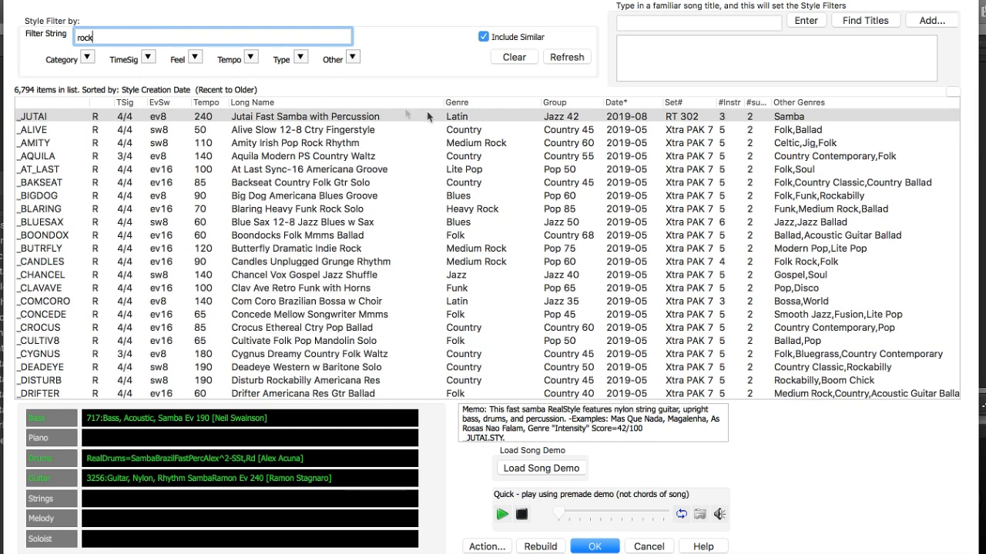
pyautogui.click(569, 104)
pyautogui.click(569, 104)
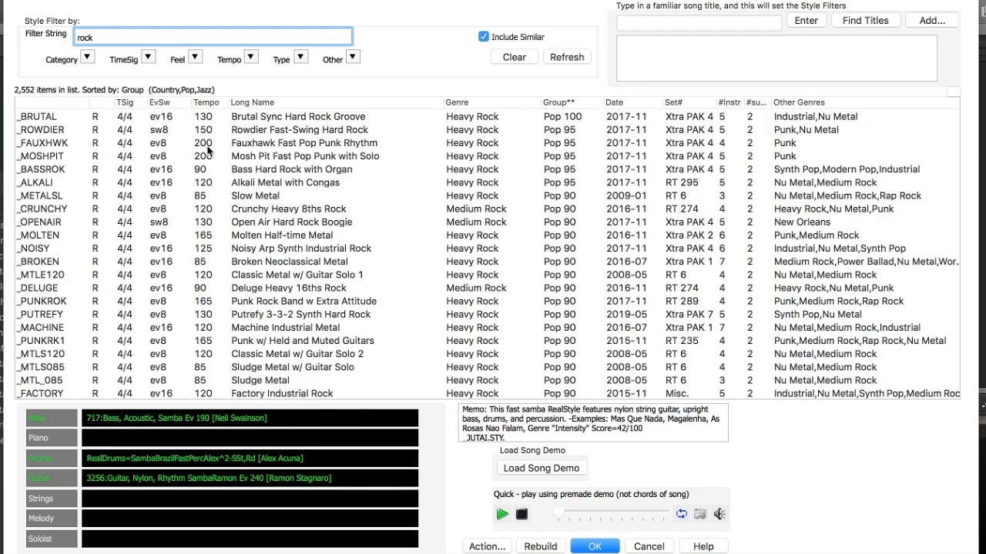
# - Audition the styles Bass Hard Rock with Organ and Punk w/ Held and Muted Guitars in the rock list
pyautogui.click(66, 171)
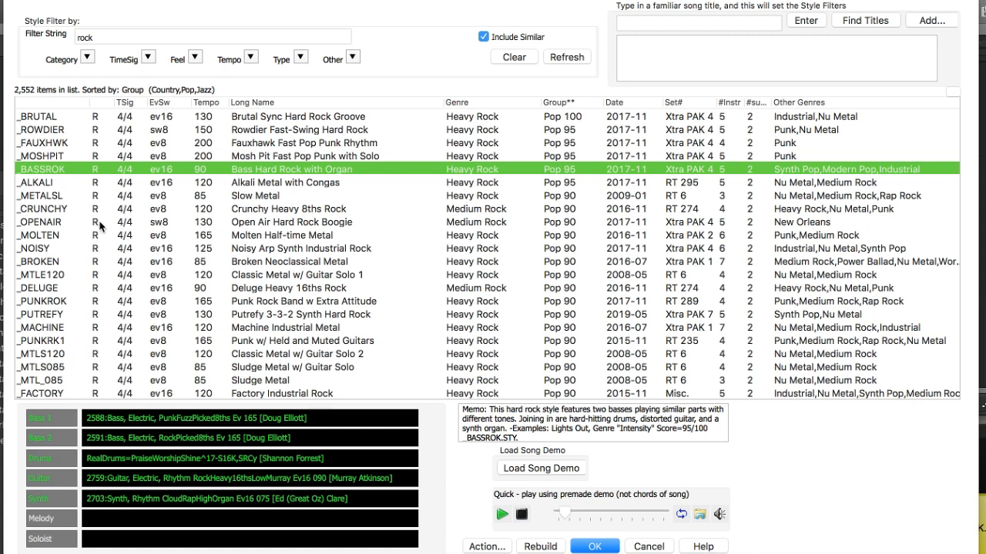
pyautogui.scroll(-3, 115, 269)
pyautogui.click(151, 275)
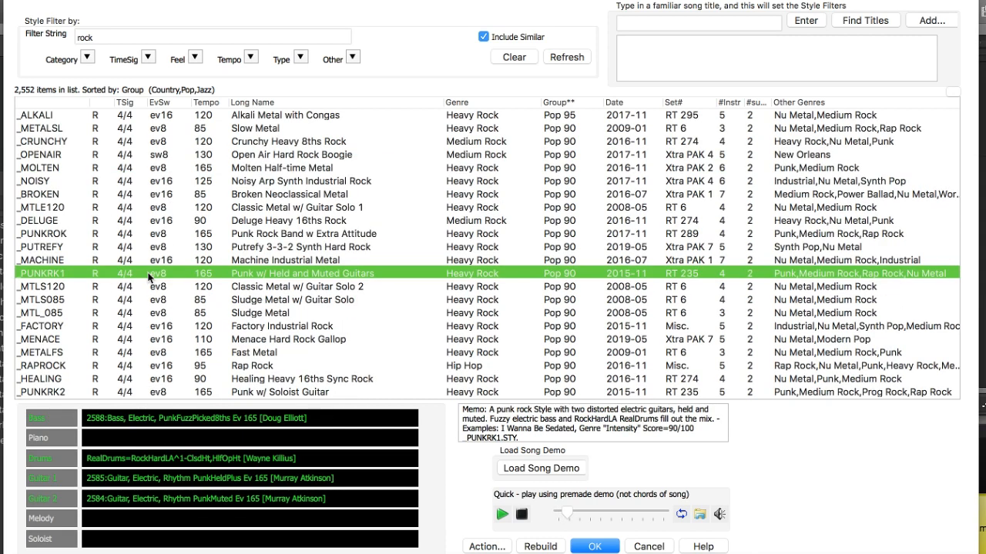
pyautogui.scroll(-2, 208, 179)
pyautogui.scroll(-1, 208, 179)
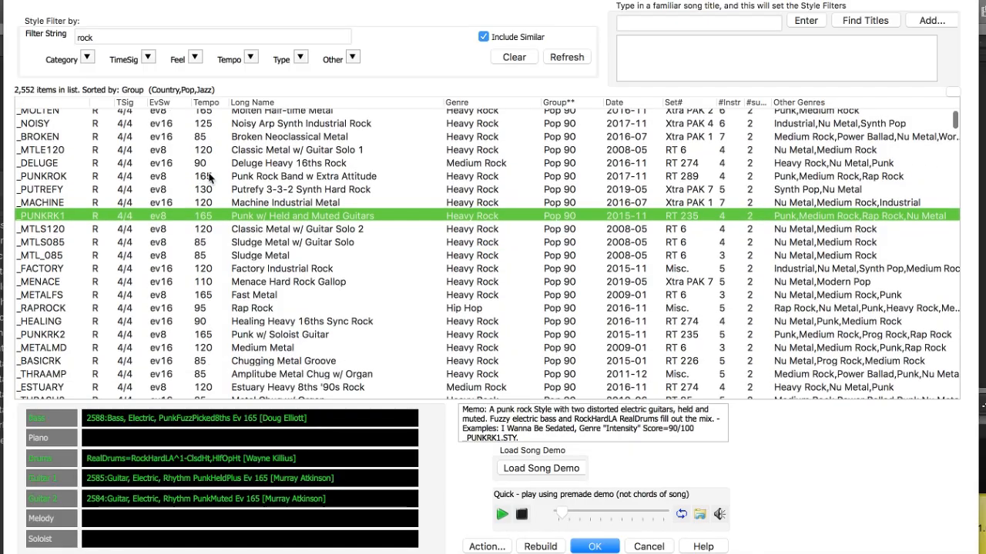
pyautogui.scroll(-3, 207, 179)
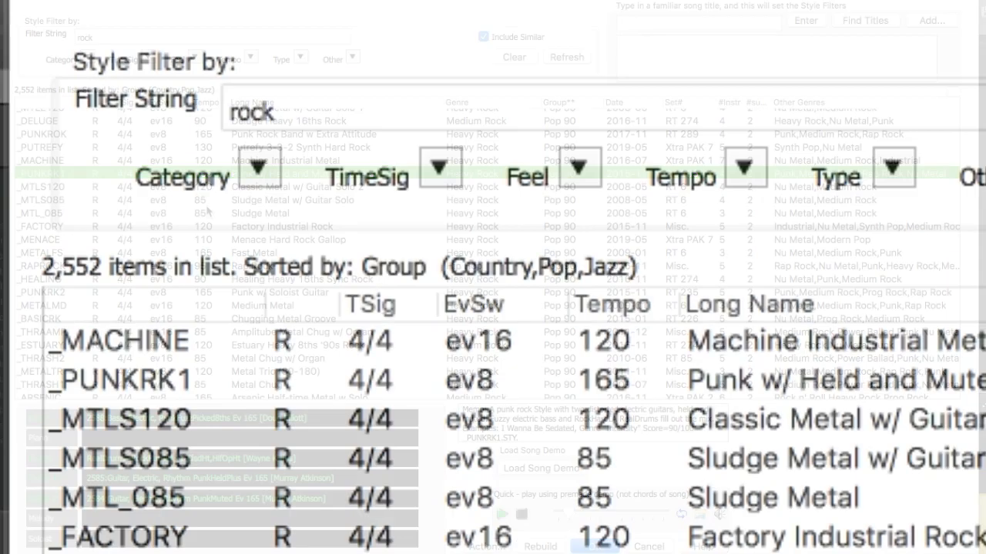
# - Replace the style filter text with "funk"
pyautogui.click(110, 31)
pyautogui.doubleClick(317, 92)
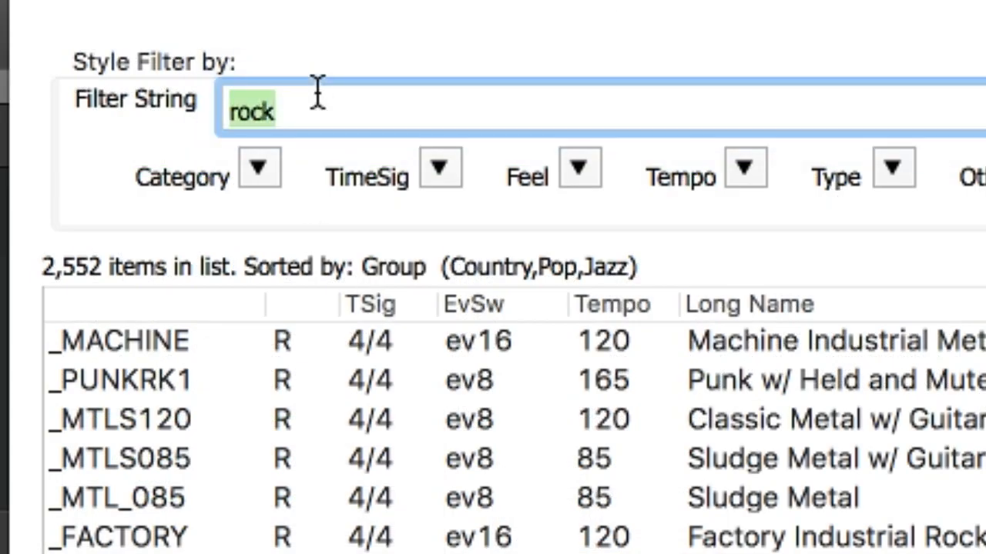
pyautogui.write('funk')
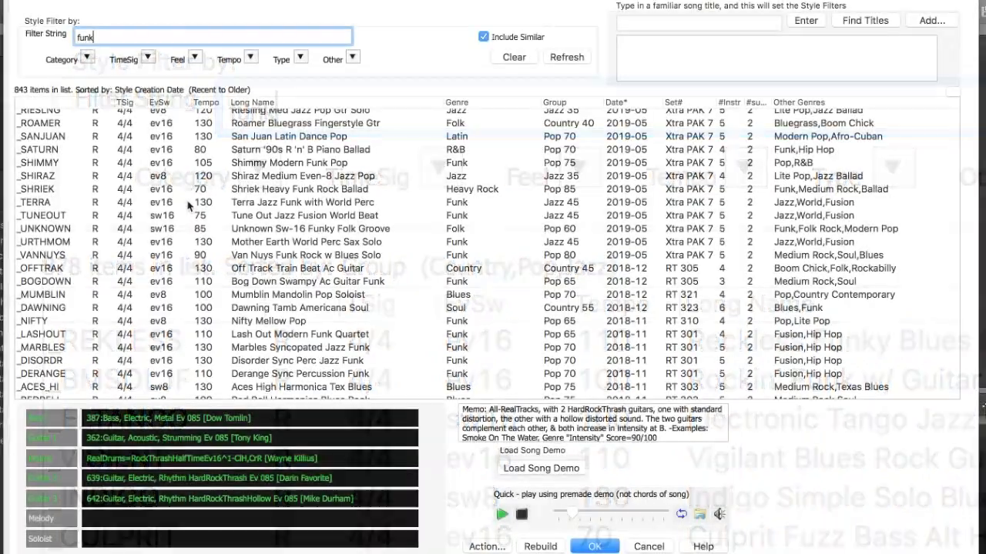
# - Audition the styles Terra Jazz Funk with World Perc and Muzzle Muted Modern Funk Groove, and browse further funk styles
pyautogui.click(187, 200)
pyautogui.scroll(-5, 289, 245)
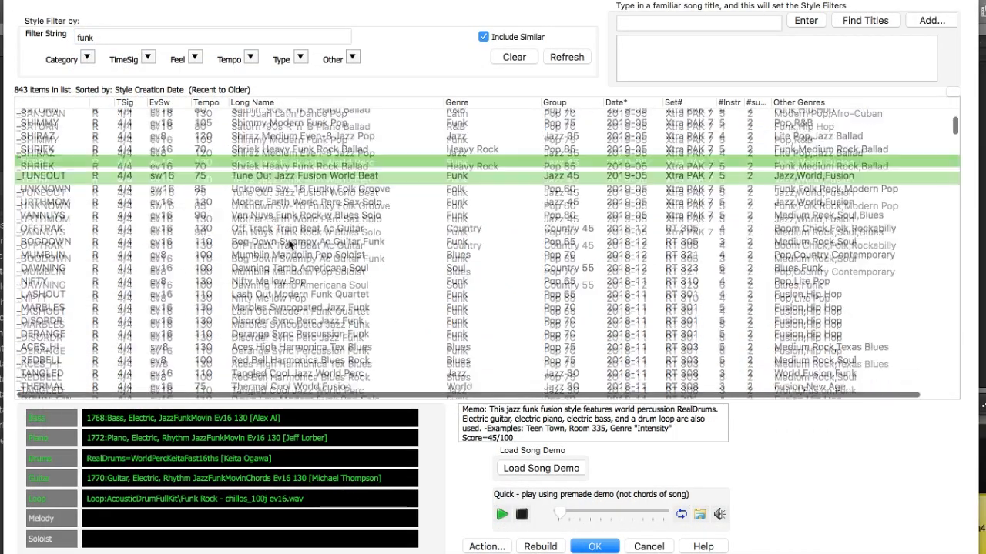
pyautogui.scroll(-3, 289, 245)
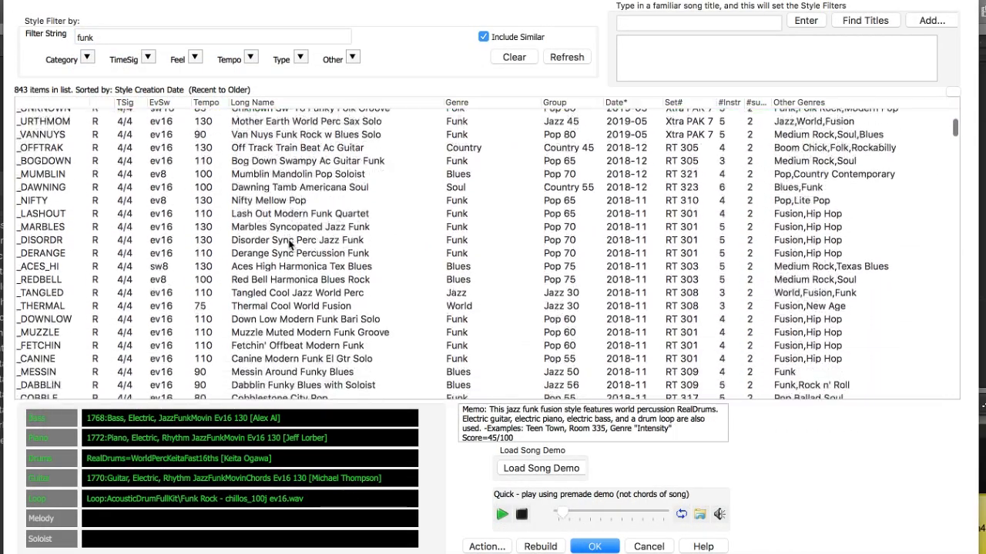
pyautogui.scroll(-1, 289, 245)
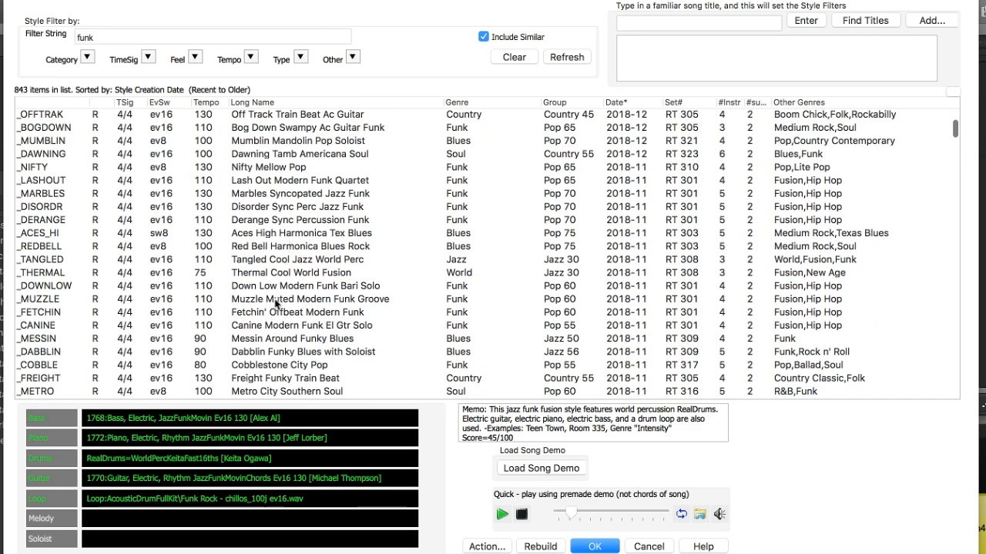
pyautogui.click(275, 302)
pyautogui.scroll(-9, 316, 224)
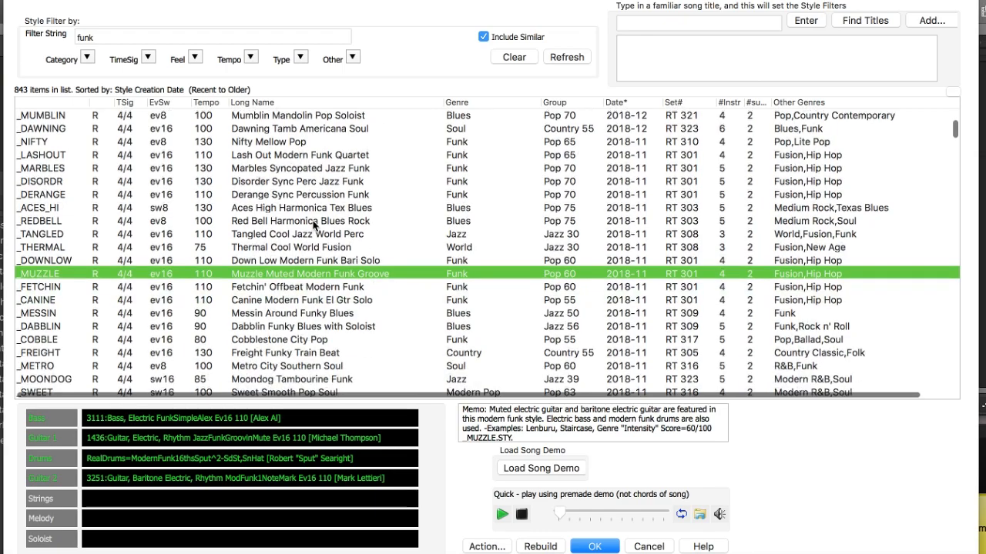
pyautogui.scroll(-10, 314, 225)
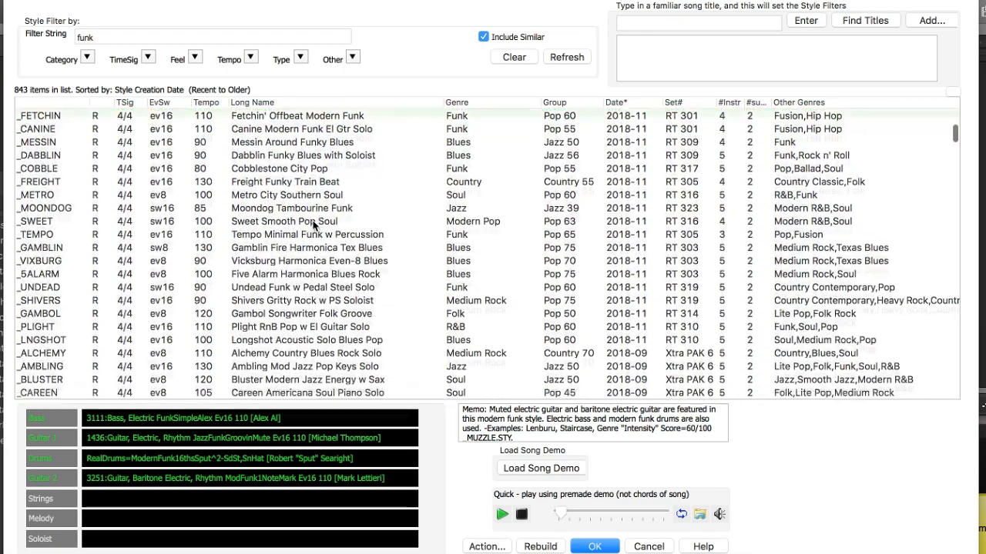
pyautogui.scroll(-8, 314, 225)
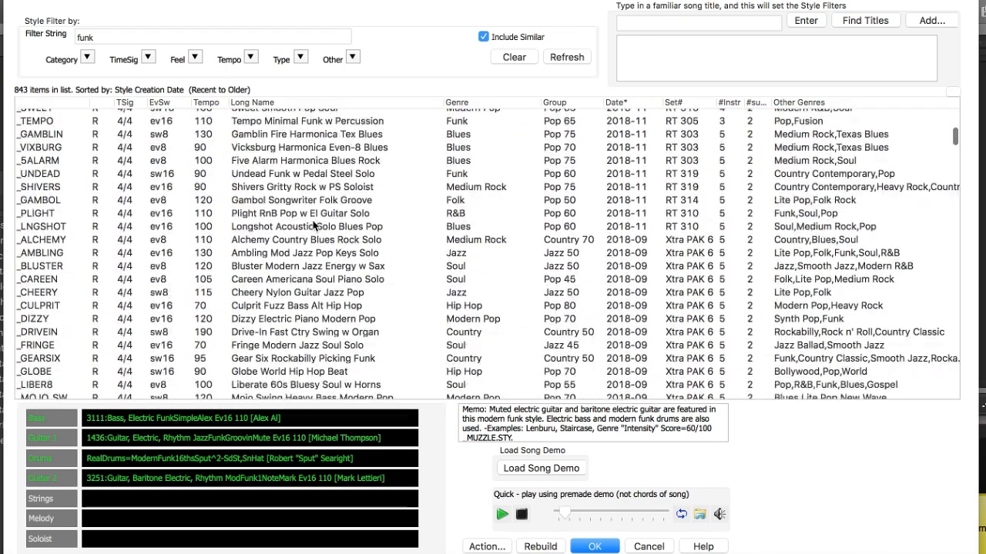
pyautogui.scroll(-9, 313, 225)
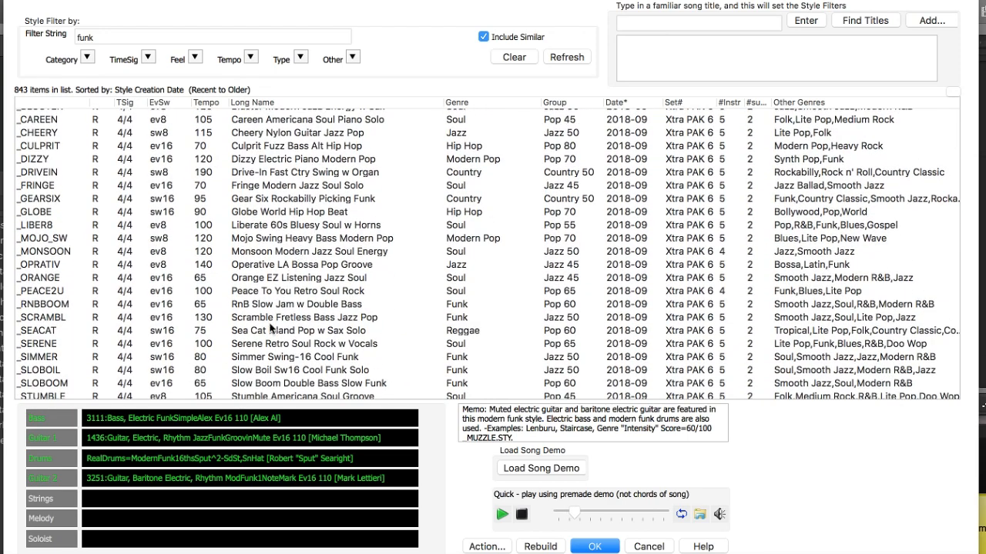
# - Audition the Light Disco Funk Groove style further down the funk list
pyautogui.scroll(-19, 282, 310)
pyautogui.click(282, 312)
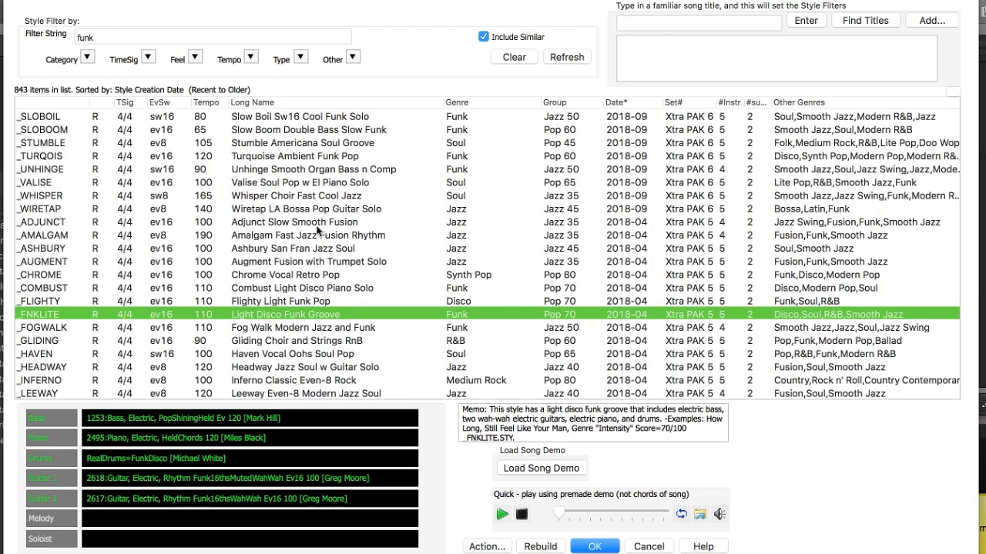
pyautogui.scroll(-10, 316, 229)
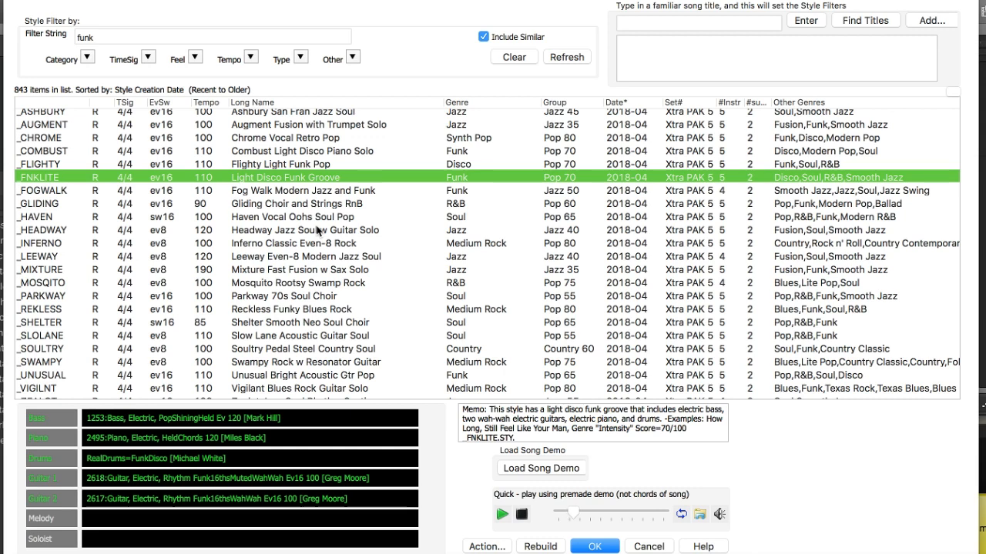
# - Filter the styles by "jazz" and audition Latin Gypsy Jazz, Smooth Jazz Cool Swing 16 w/ Guitar and Slow Jazz Waltz w/ Guitar Solo
pyautogui.click(120, 38)
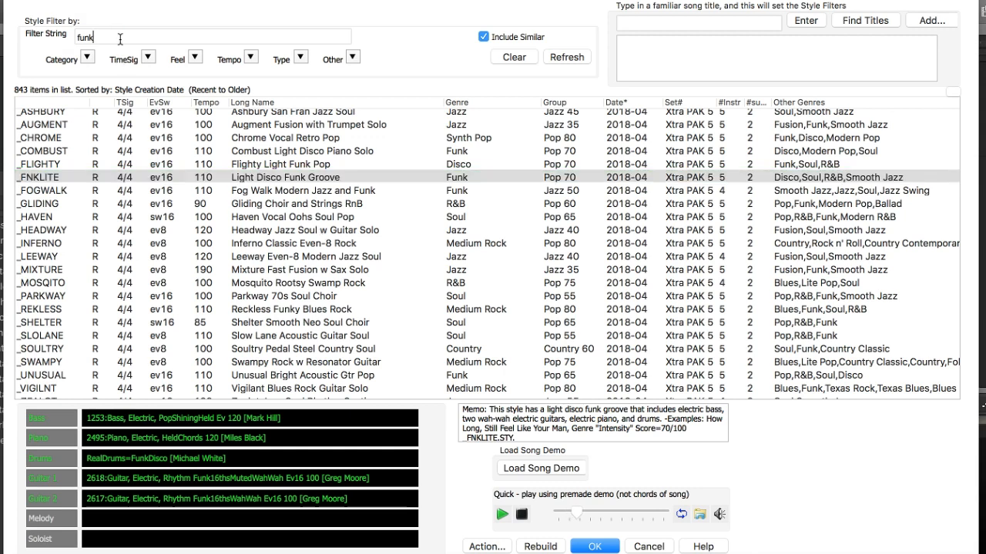
pyautogui.write('jazz')
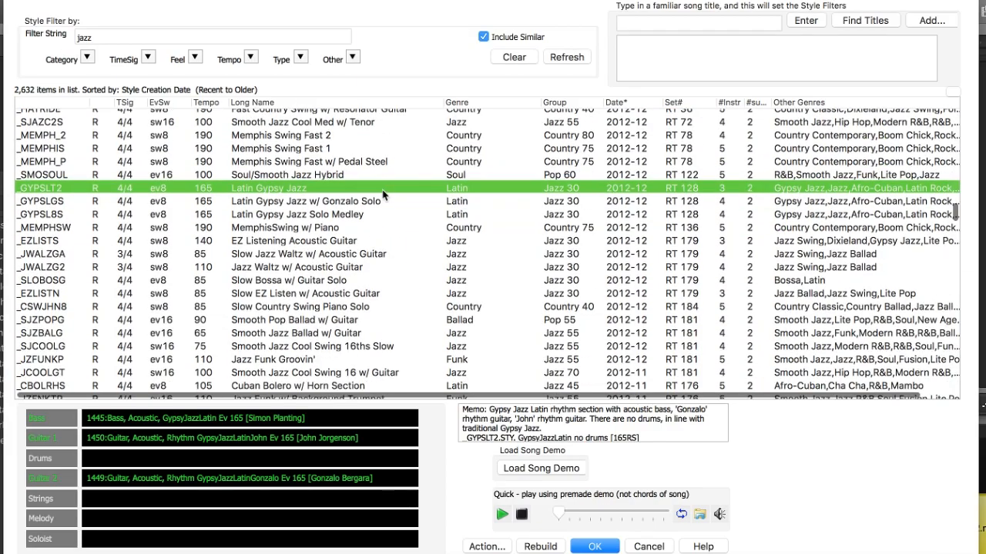
pyautogui.scroll(-3, 383, 195)
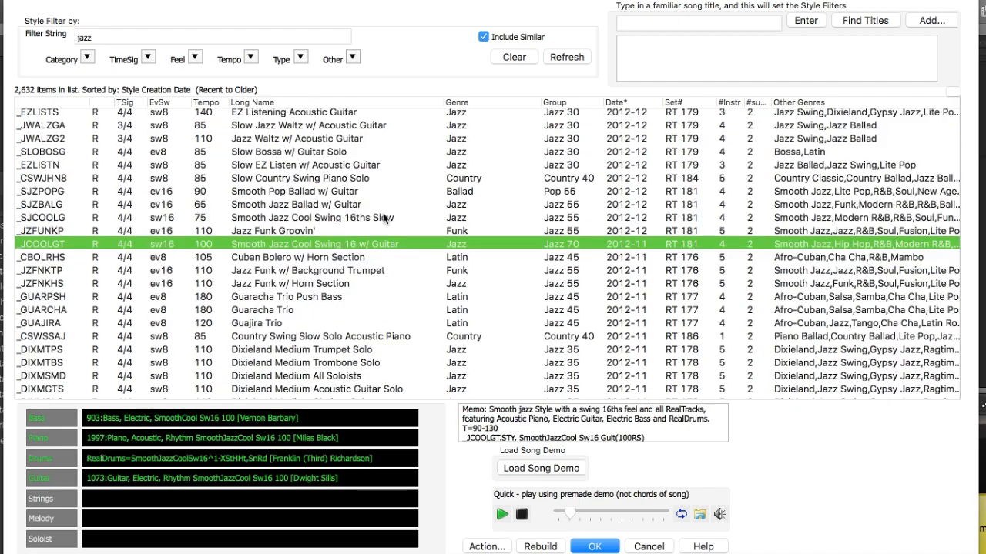
pyautogui.scroll(-7, 385, 218)
pyautogui.scroll(-4, 382, 218)
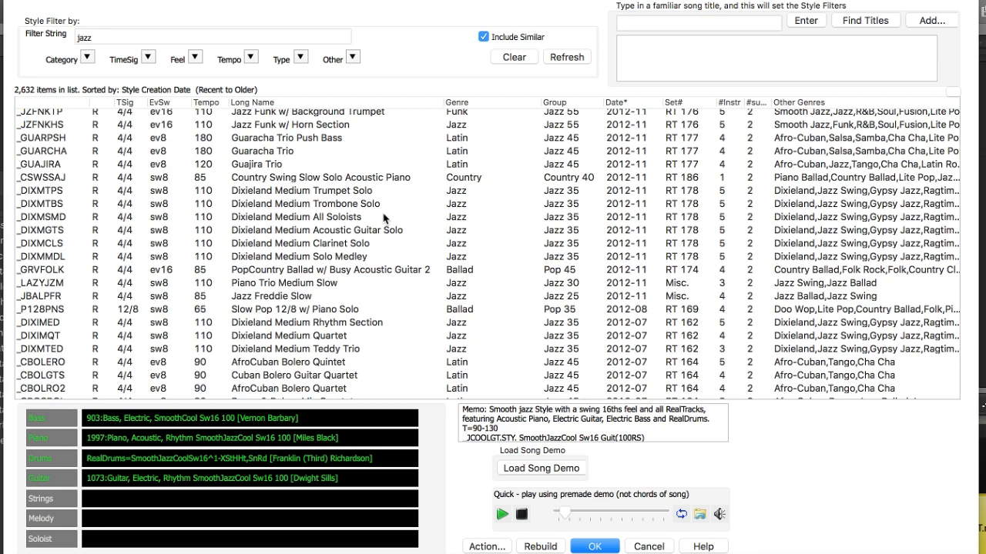
pyautogui.scroll(-13, 382, 218)
pyautogui.scroll(-15, 382, 218)
pyautogui.click(300, 295)
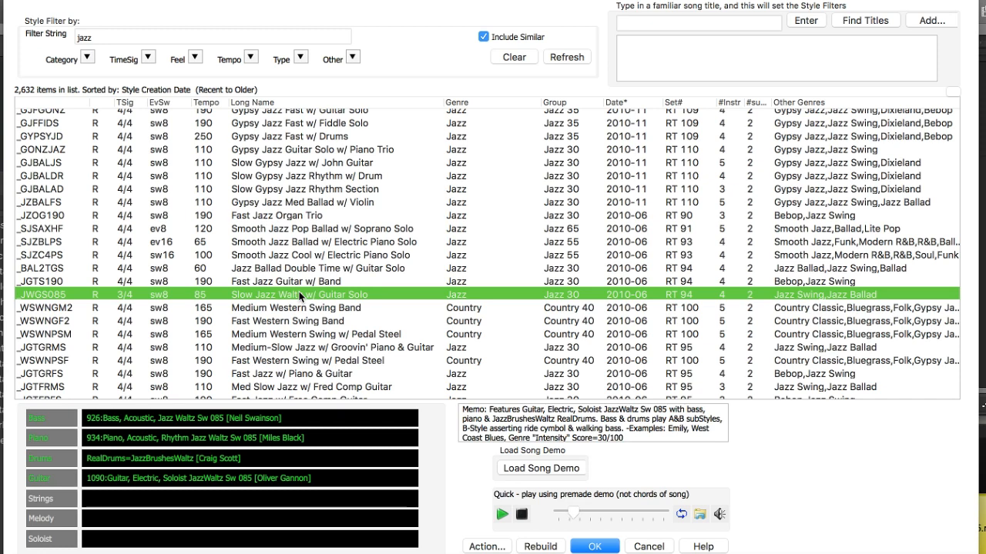
# - Filter the styles by "modern synth" and audition Go Team Pep Power Pop Rhythm and Selekt Dancehall Synth Pop
pyautogui.click(108, 40)
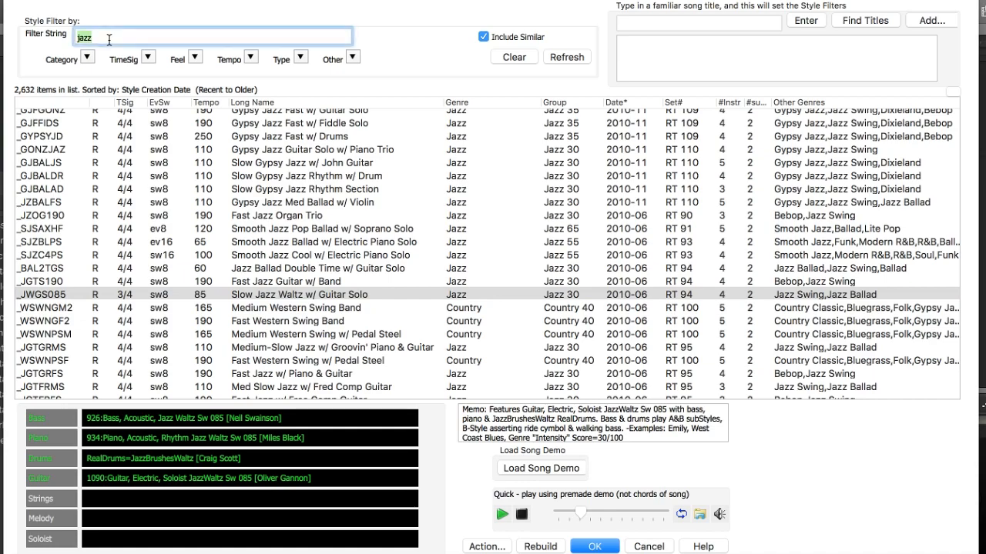
pyautogui.write('modern')
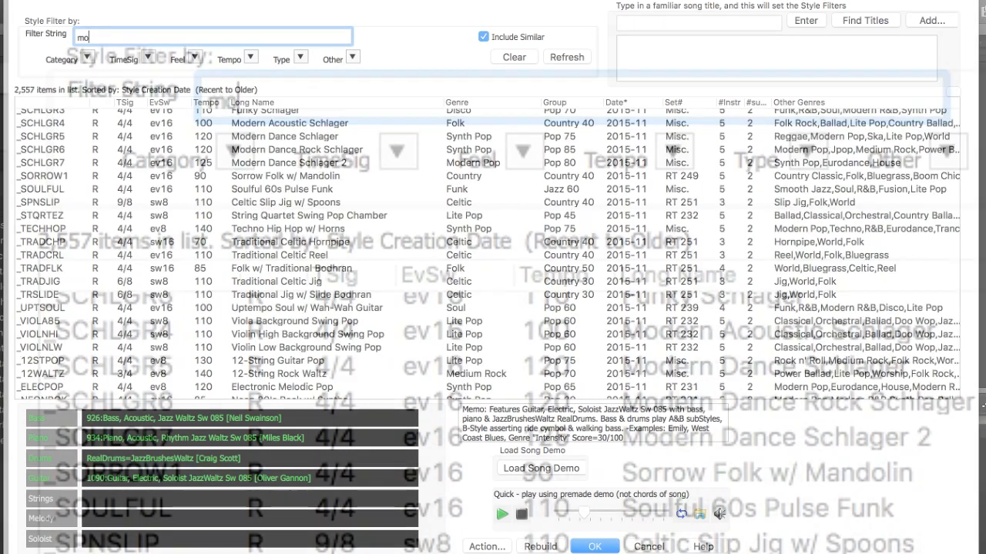
pyautogui.write(' synth')
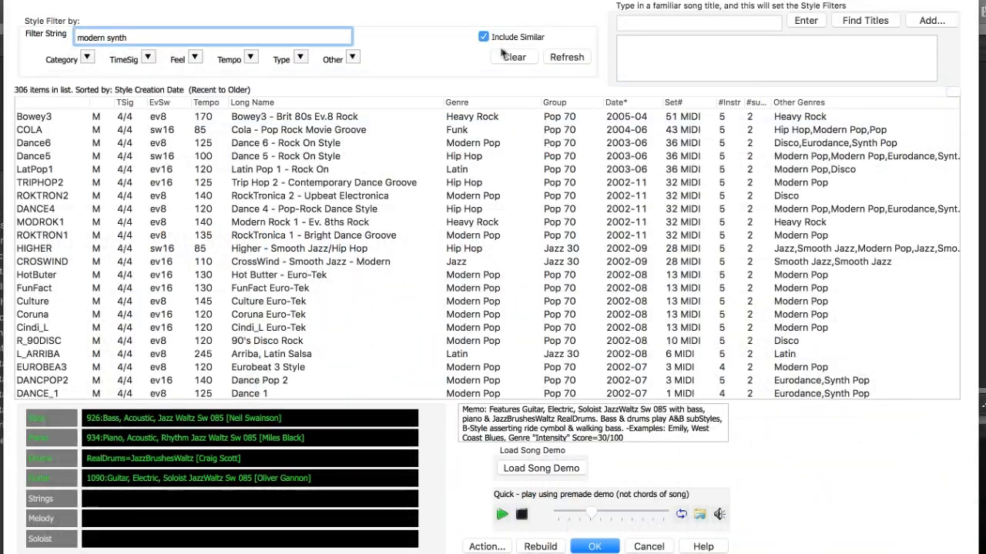
pyautogui.scroll(5, 432, 238)
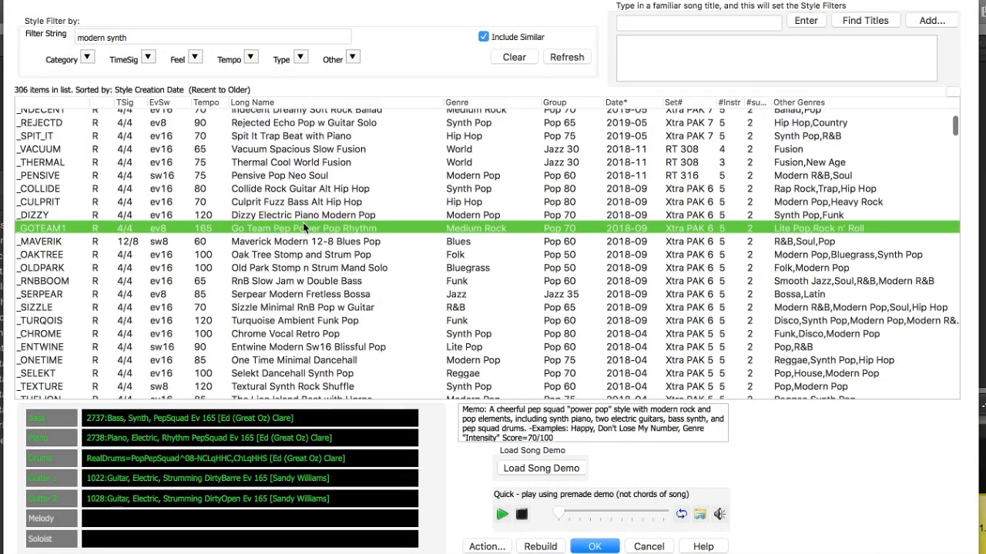
pyautogui.scroll(-2, 305, 227)
pyautogui.scroll(-1, 305, 228)
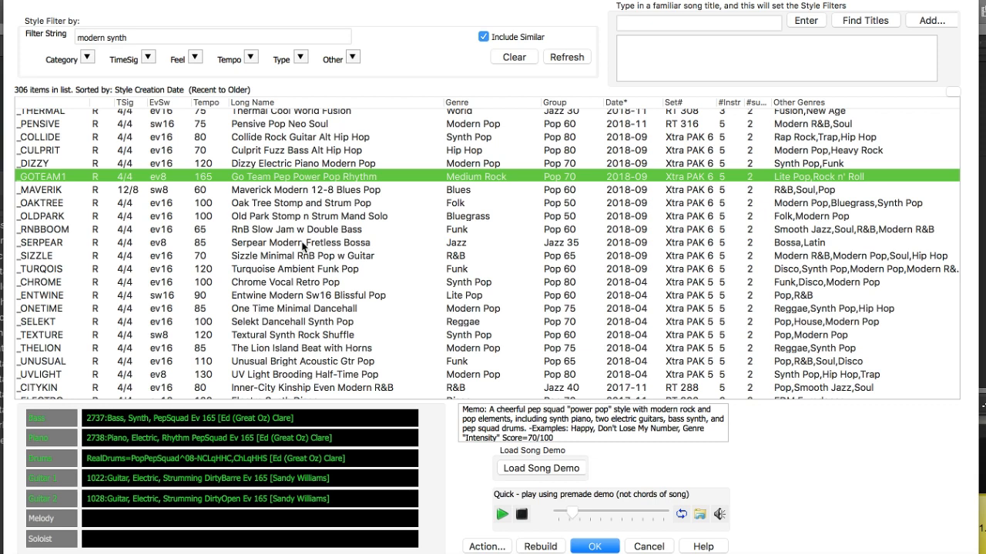
pyautogui.scroll(-2, 303, 251)
pyautogui.click(301, 269)
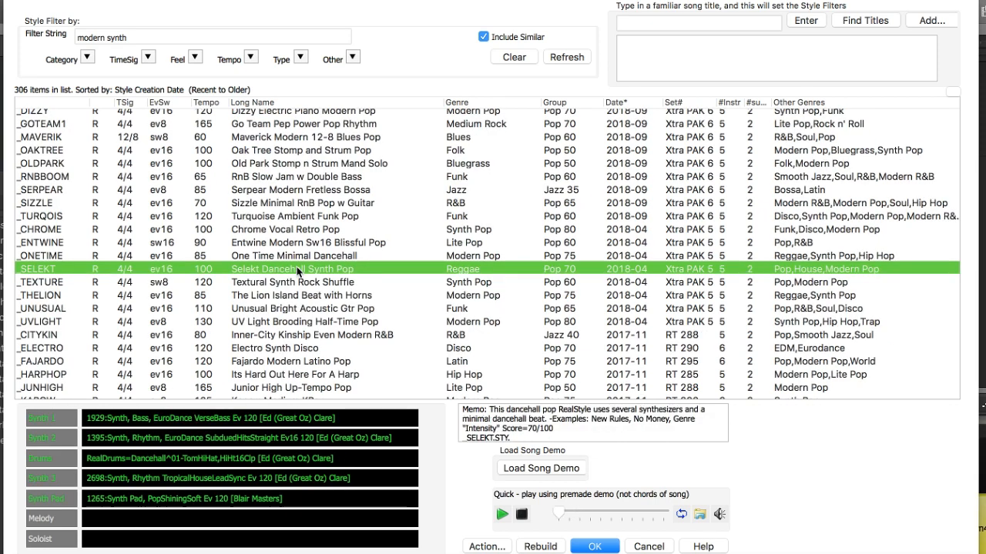
# - Browse further modern synth styles and audition Maniacal Funky Alt Hip Hop
pyautogui.scroll(-2, 323, 200)
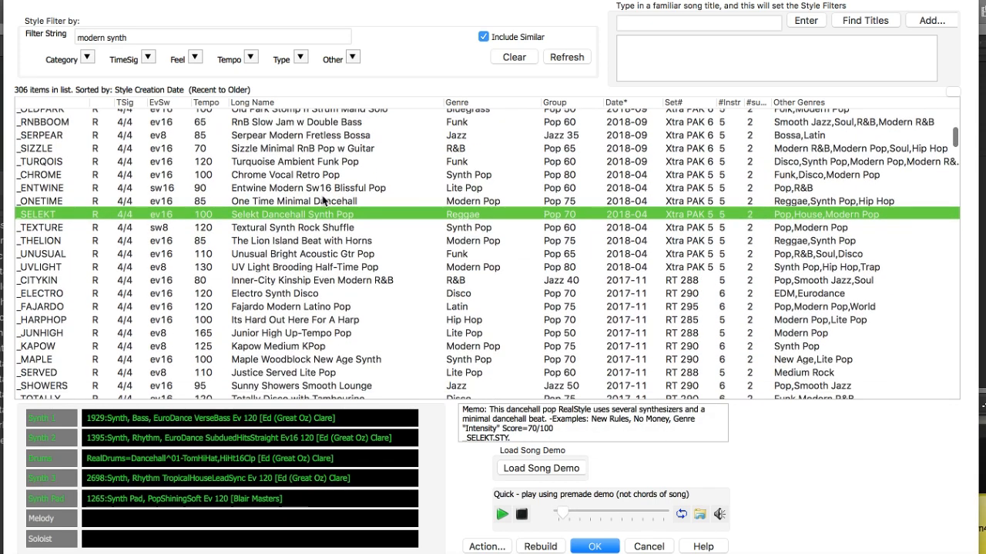
pyautogui.scroll(-2, 323, 200)
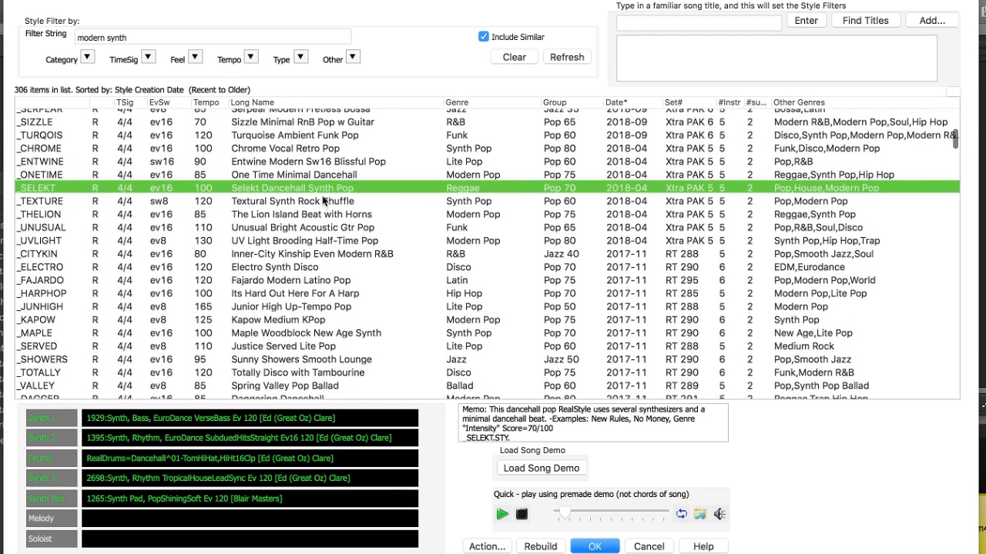
pyautogui.scroll(-1, 324, 200)
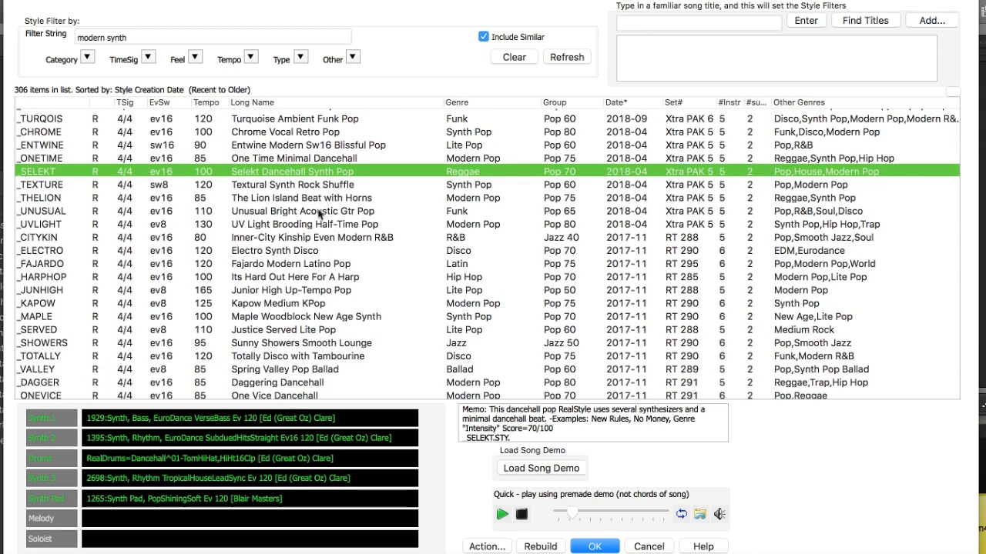
pyautogui.scroll(-3, 321, 214)
pyautogui.scroll(-5, 318, 217)
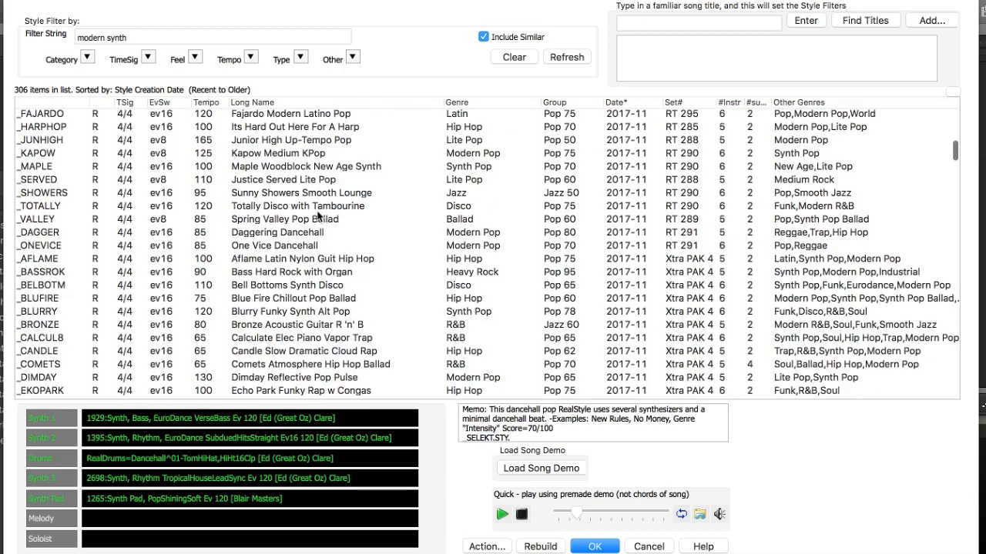
pyautogui.scroll(-10, 318, 217)
pyautogui.click(308, 245)
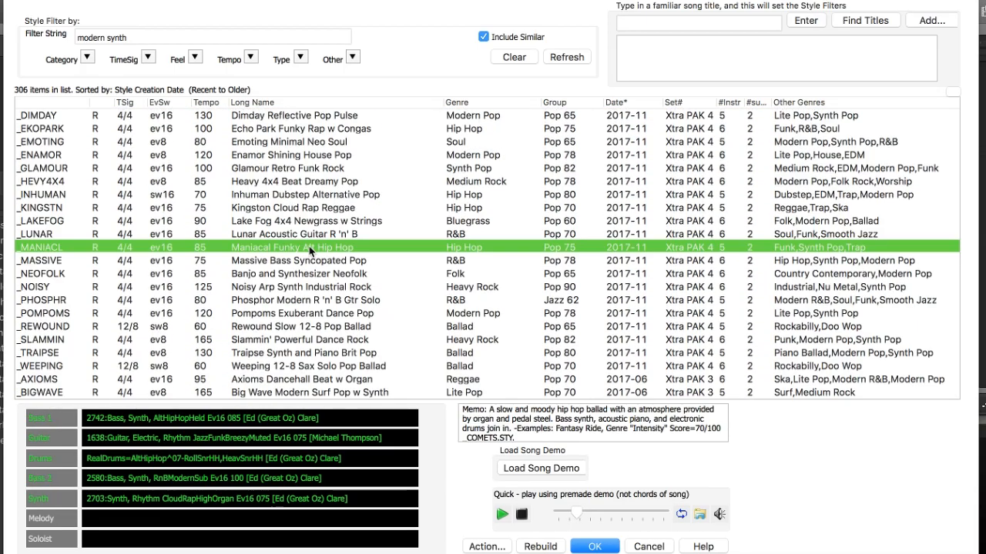
pyautogui.scroll(-2, 335, 254)
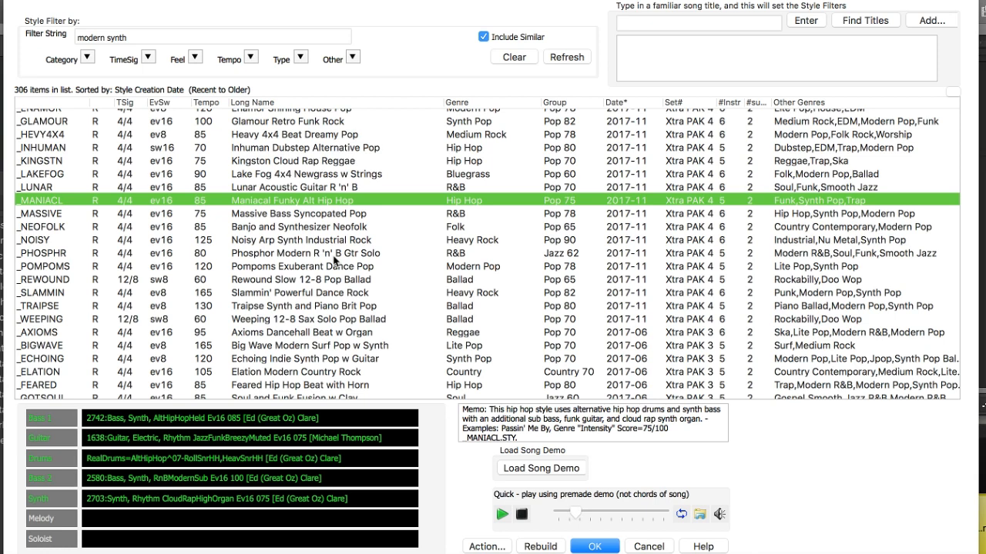
# - Replace the style filter text with "blues"
pyautogui.doubleClick(221, 35)
pyautogui.tripleClick(221, 36)
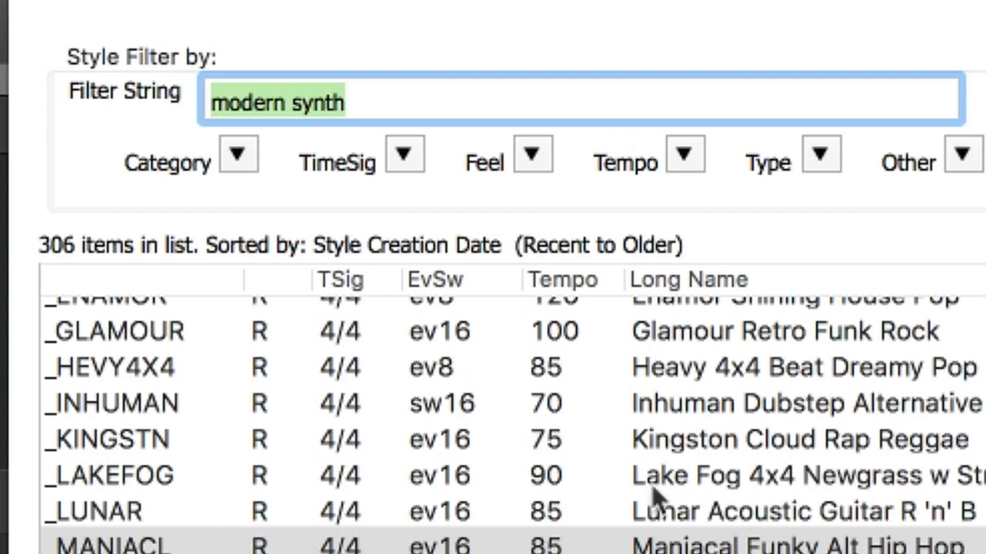
pyautogui.write('blue')
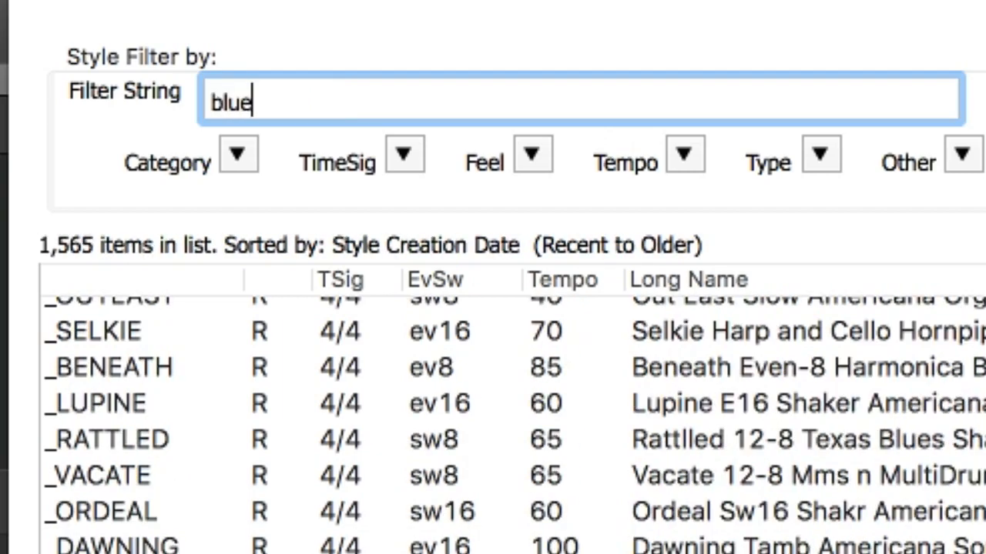
pyautogui.write('s')
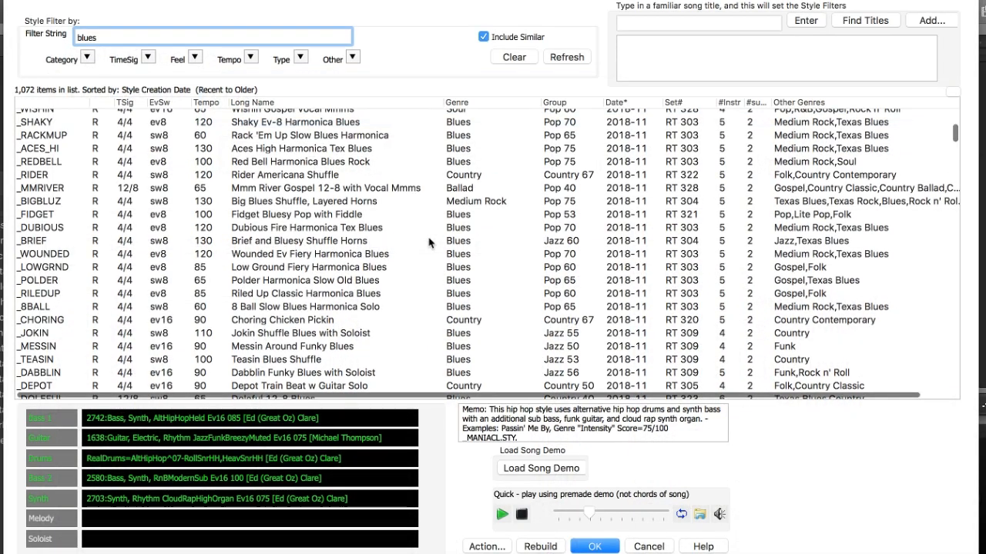
# - Audition the styles Bottle Hard Rock Slide Guitar and Complex Blues with Harmonica in the blues list
pyautogui.scroll(10, 430, 243)
pyautogui.click(333, 187)
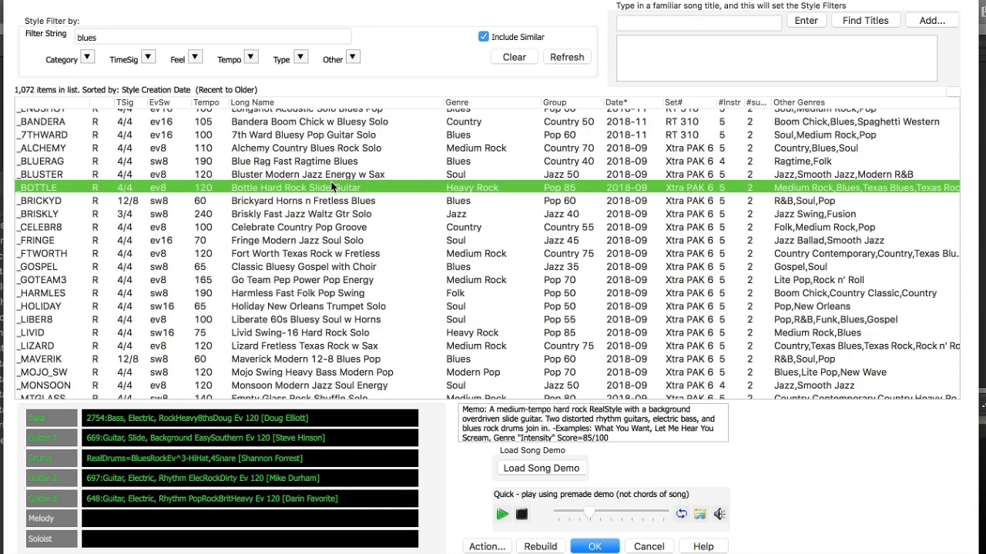
pyautogui.scroll(-2, 315, 224)
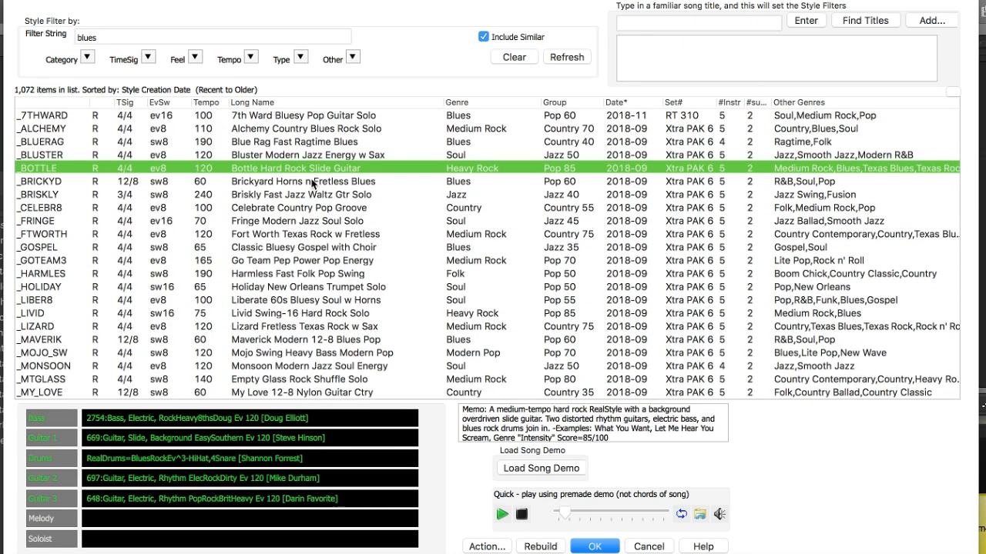
pyautogui.scroll(-5, 312, 183)
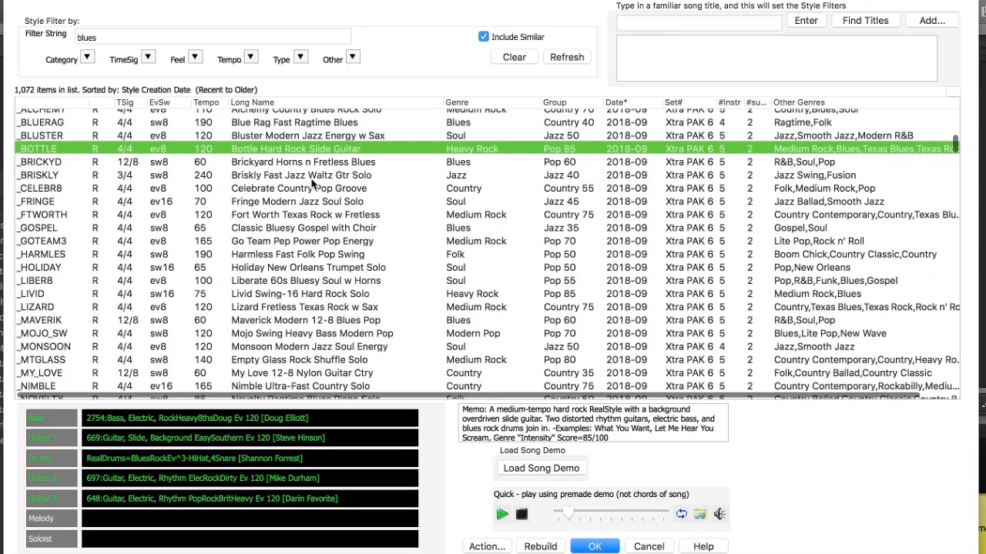
pyautogui.scroll(-5, 311, 183)
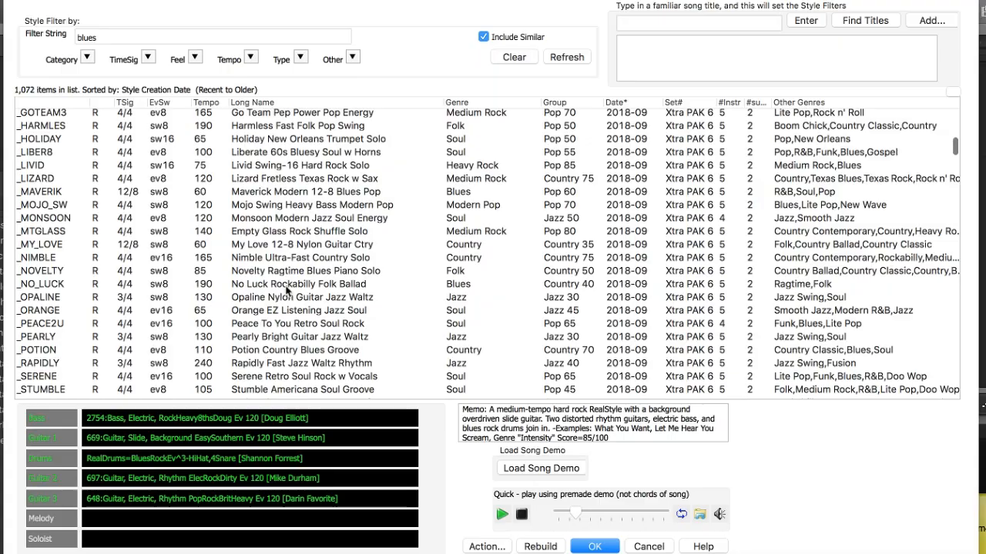
pyautogui.scroll(-10, 289, 289)
pyautogui.click(300, 292)
pyautogui.scroll(-10, 320, 271)
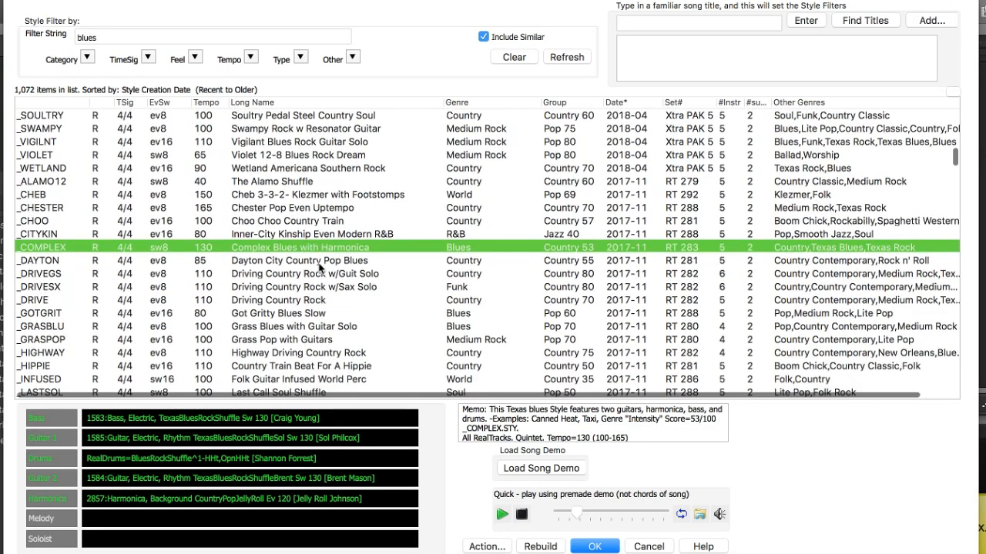
# - Choose the Indigo Simple Solo Blues Shuffle style and load it into the song
pyautogui.scroll(-6, 319, 267)
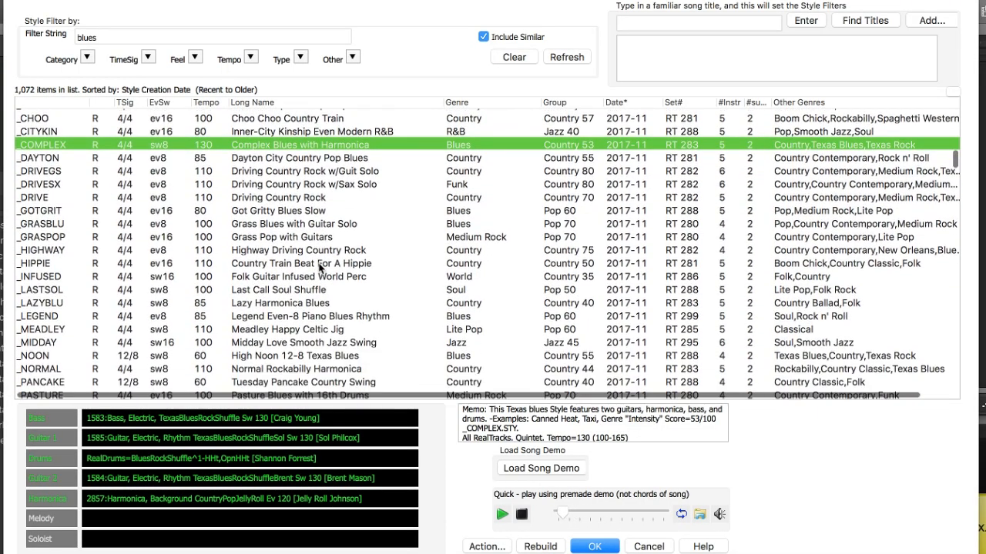
pyautogui.scroll(-1, 319, 267)
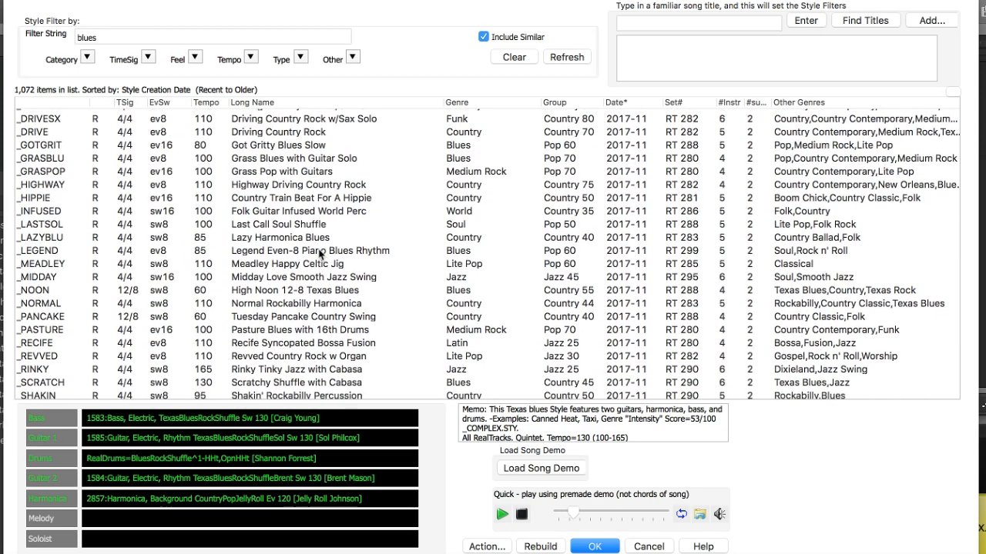
pyautogui.click(180, 316)
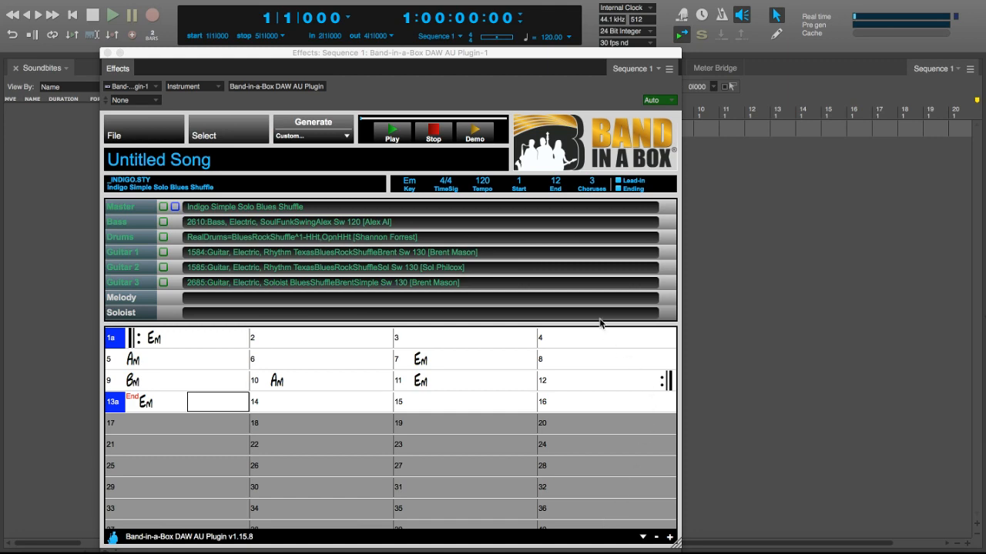
# - Set the Digital Performer sequence tempo to 125
pyautogui.click(547, 38)
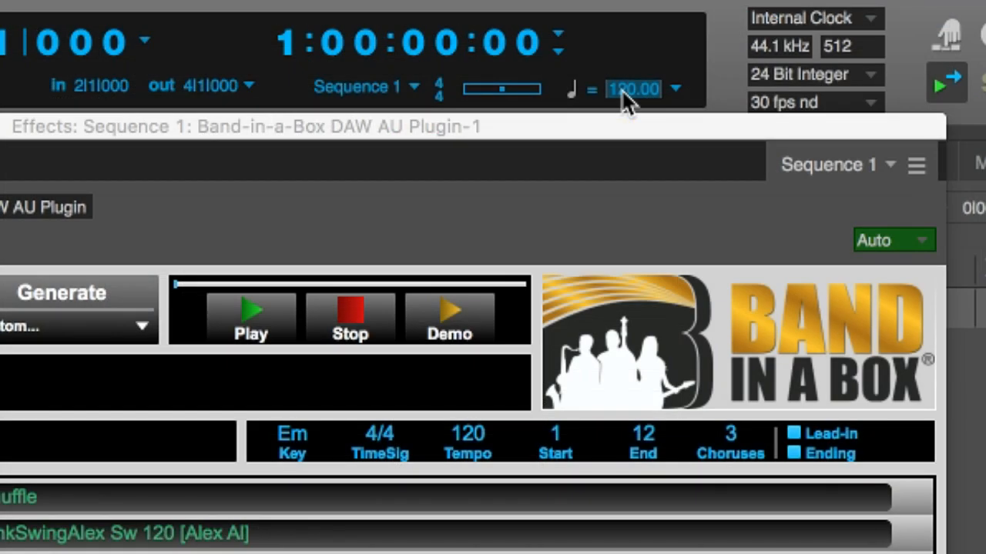
pyautogui.write('120')
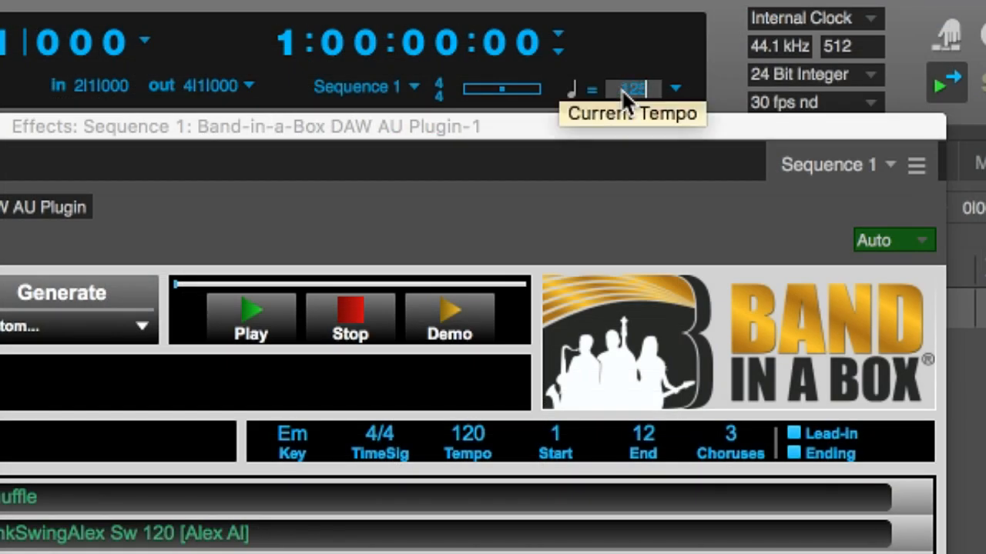
pyautogui.write('25')
pyautogui.press('Return')
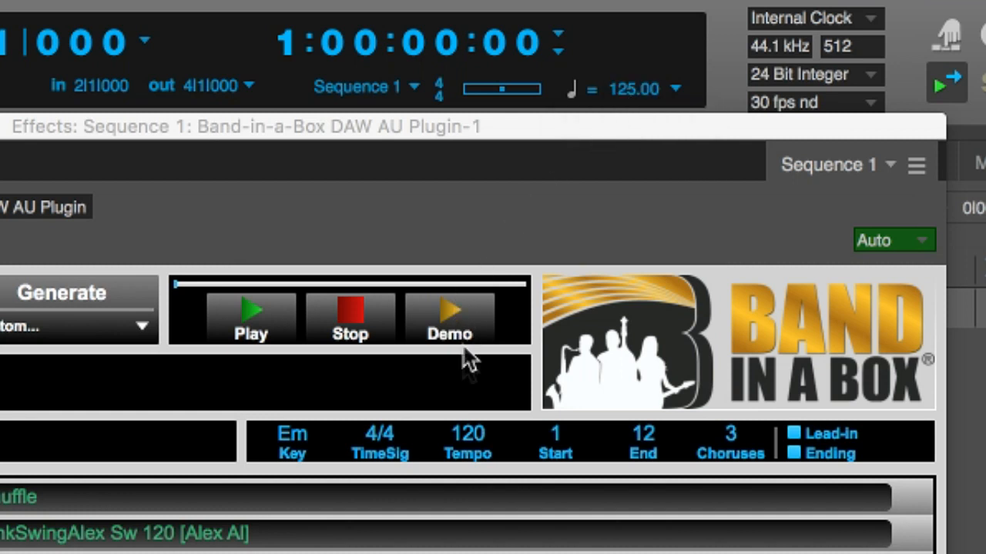
# - Set the Band-in-a-Box song tempo to 125 to match the sequence
pyautogui.click(464, 429)
pyautogui.write('125')
pyautogui.press('Return')
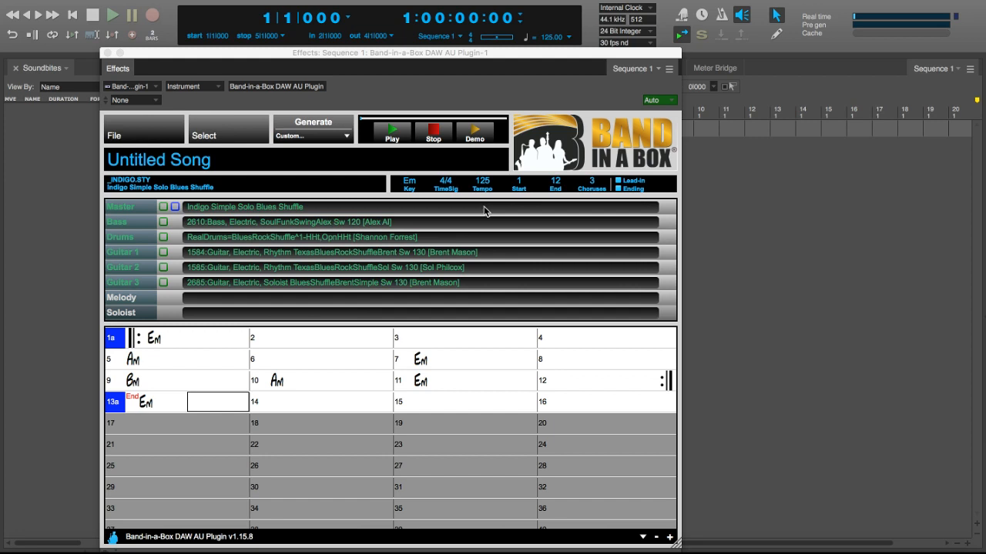
# - Generate the tracks for the Indigo Simple Solo Blues Shuffle song and play them back in the plugin
pyautogui.click(326, 139)
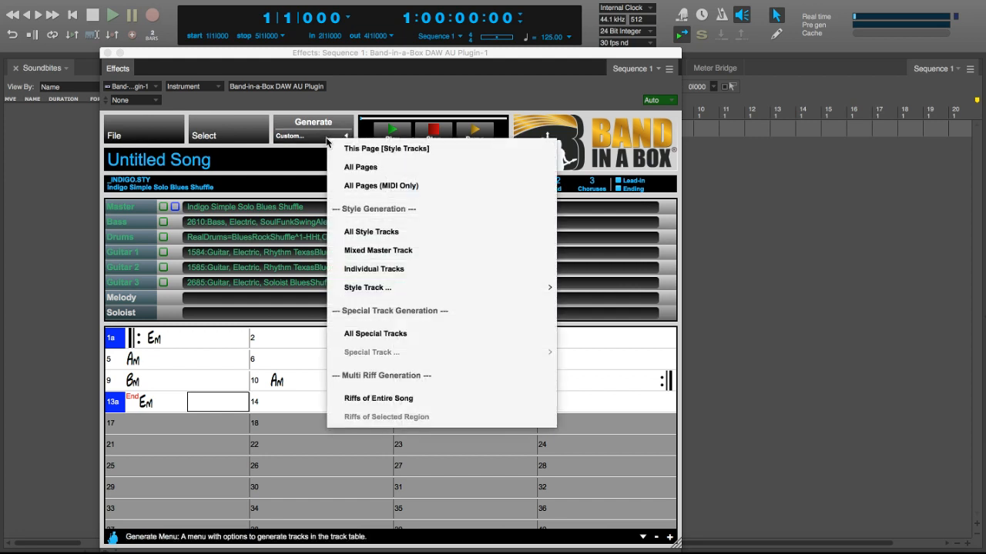
pyautogui.click(343, 96)
pyautogui.click(323, 125)
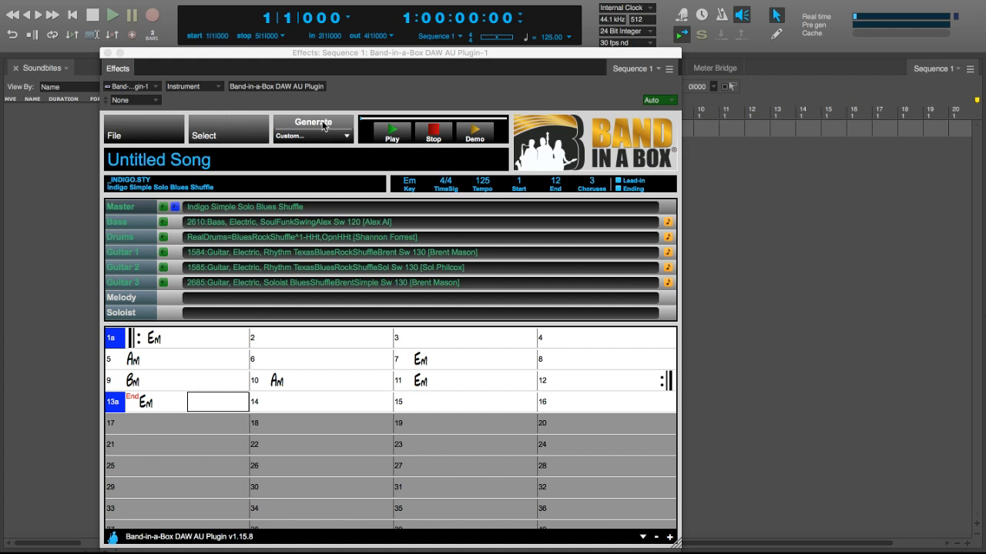
pyautogui.click(392, 131)
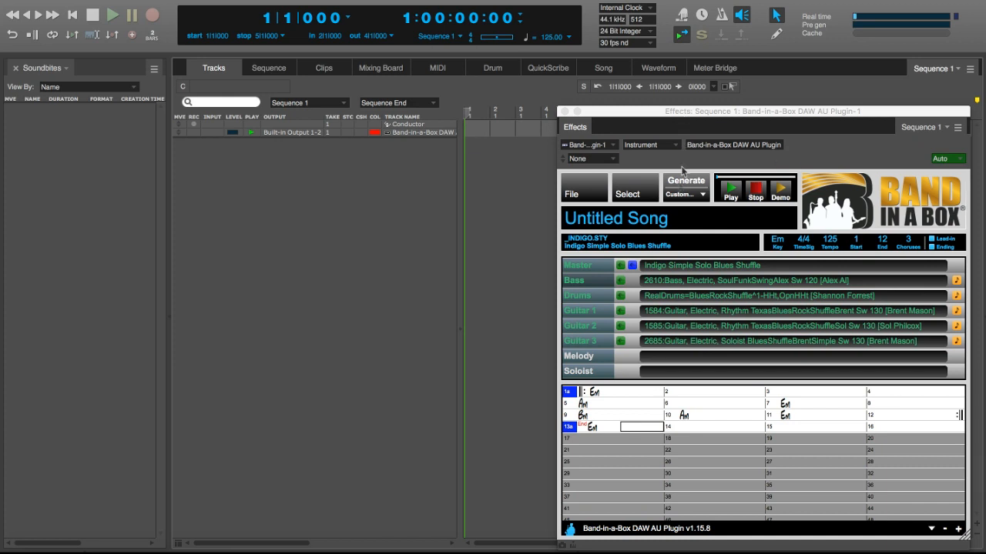
# - Place only the generated bass track in the Digital Performer sequence, and undo that placement
pyautogui.moveTo(499, 224); pyautogui.dragTo(389, 169)
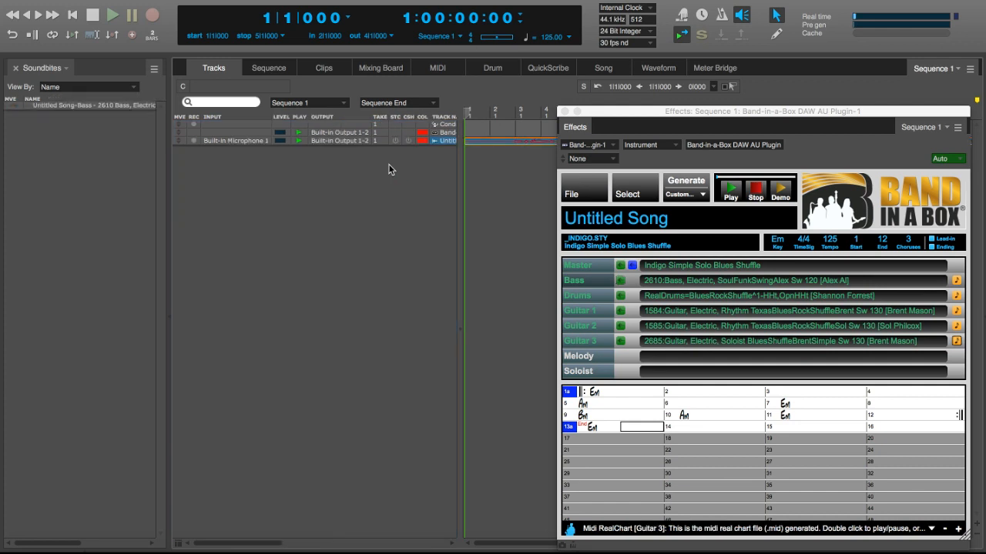
pyautogui.press('super+z')
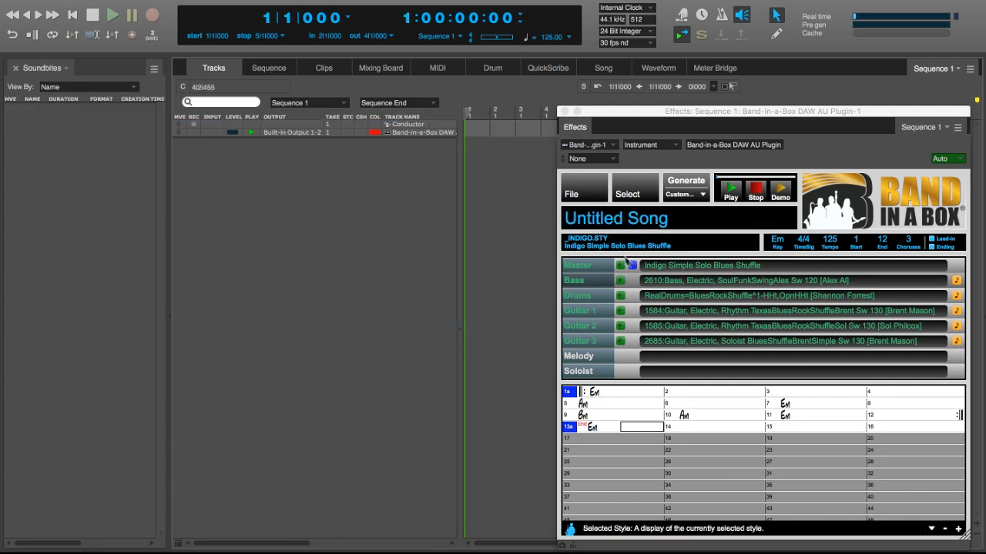
# - Transfer all generated bass, drums and guitar tracks together into the sequence, uncover the track timeline and play the sequence
pyautogui.moveTo(633, 265); pyautogui.dragTo(370, 175)
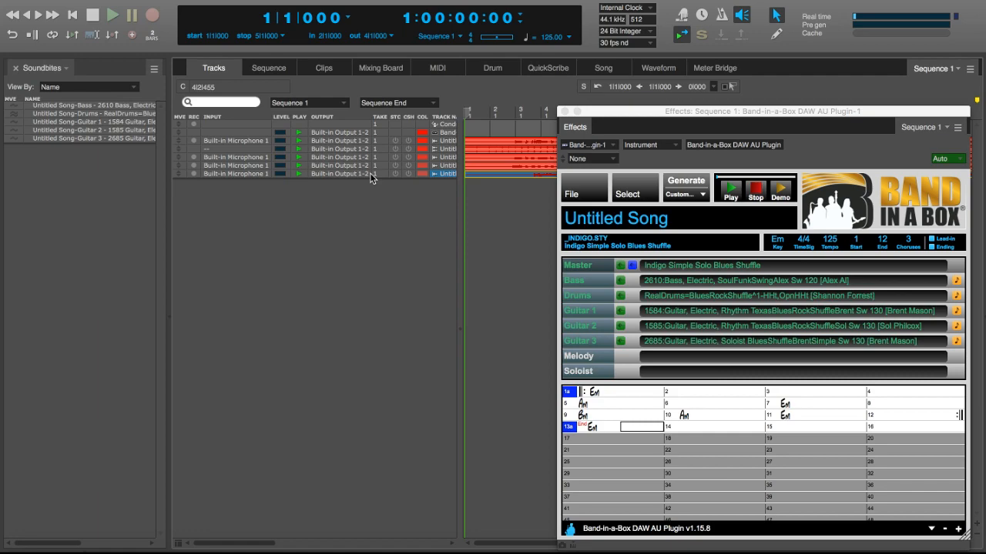
pyautogui.moveTo(839, 116); pyautogui.dragTo(320, 117)
pyautogui.press('space')
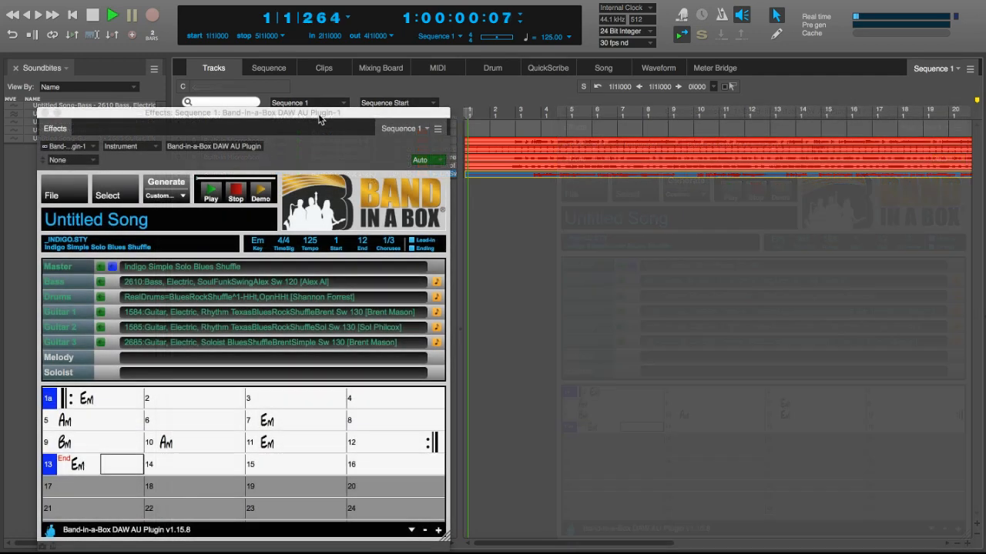